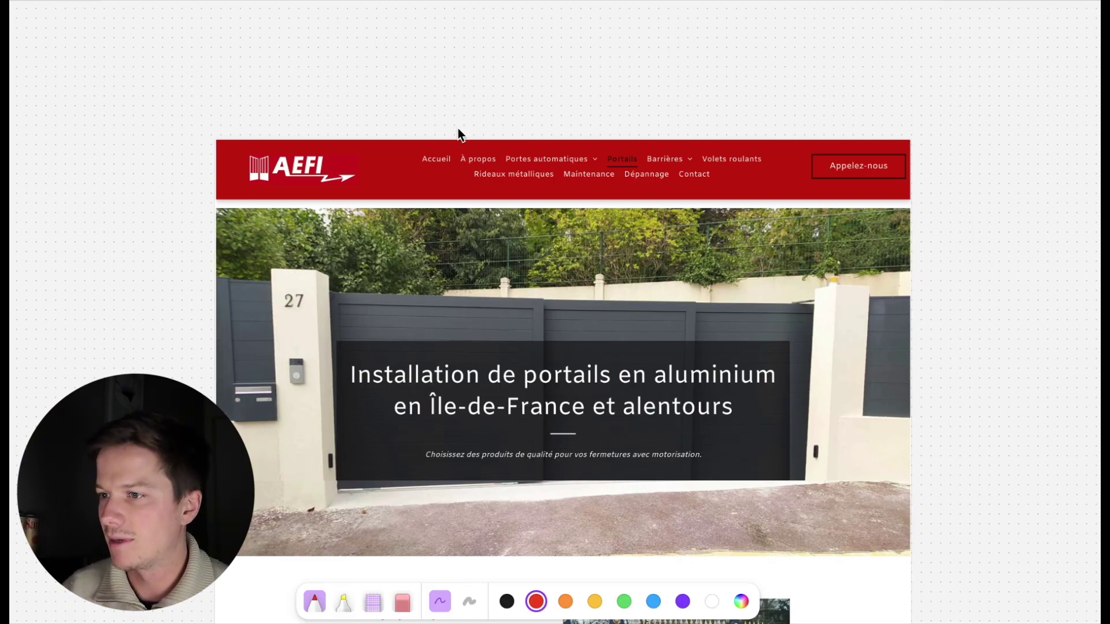
Step: Outline a narrow red strip above the AEFI logo and frame the Appelez-nous button using the thicker marker stroke
left_click_drag(276, 123, 283, 134)
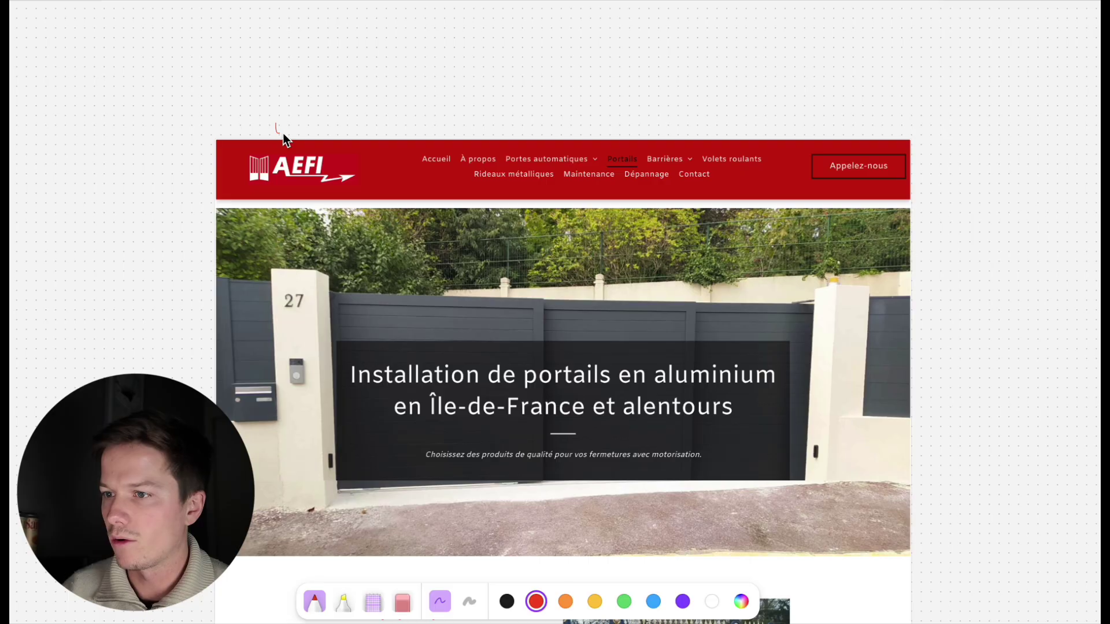
left_click_drag(377, 127, 272, 121)
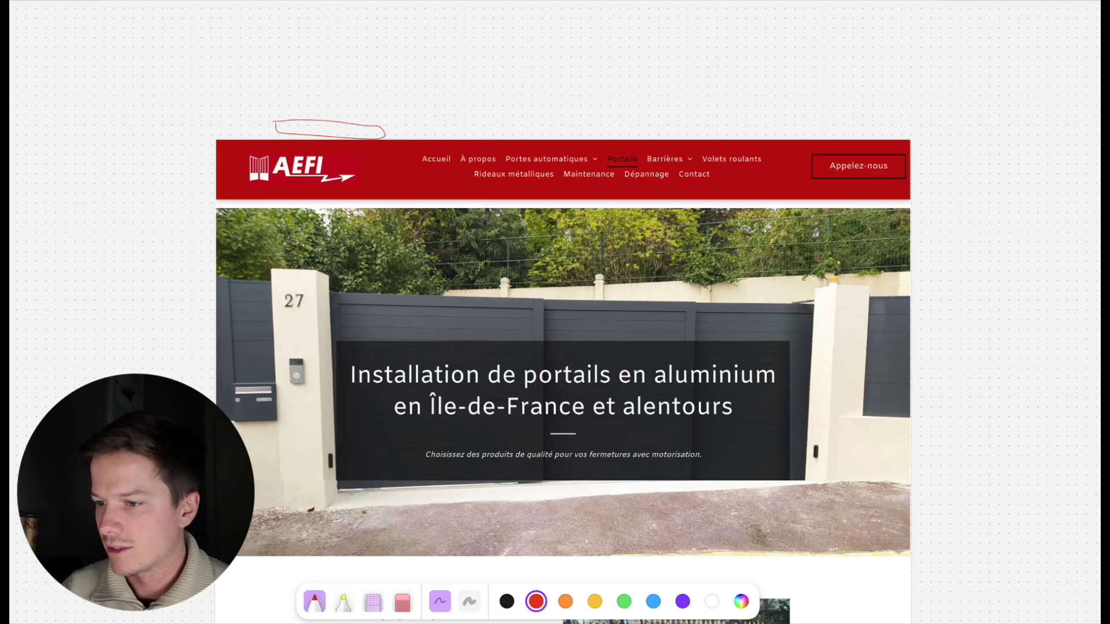
left_click(467, 603)
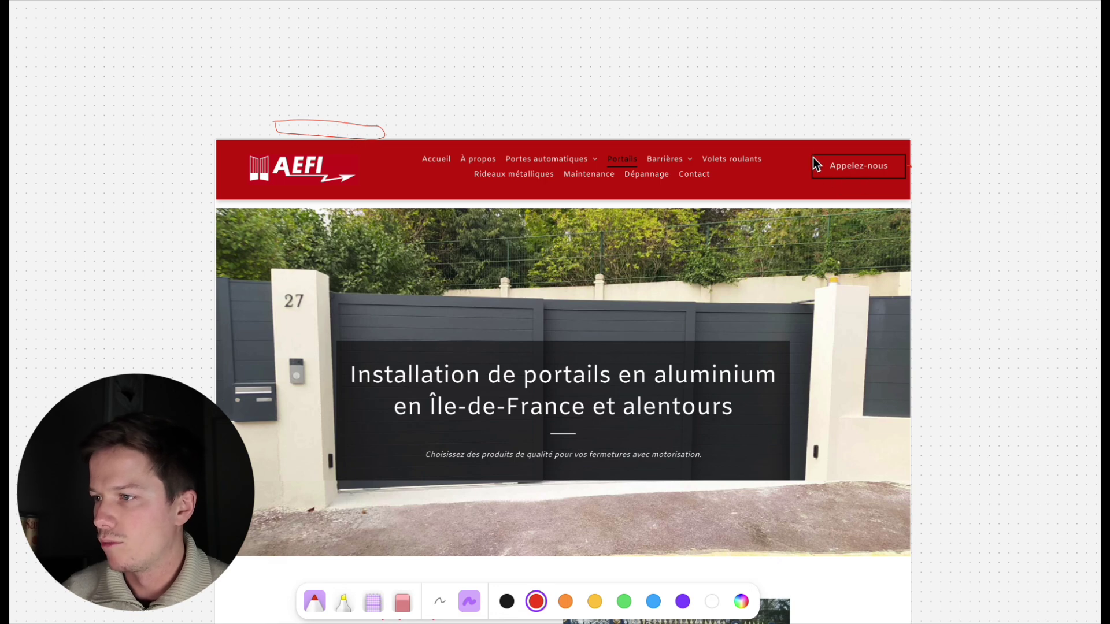
mouse_move(813, 158)
left_mouse_down()
mouse_move(827, 178)
mouse_move(905, 175)
mouse_move(877, 153)
mouse_move(801, 180)
left_mouse_up()
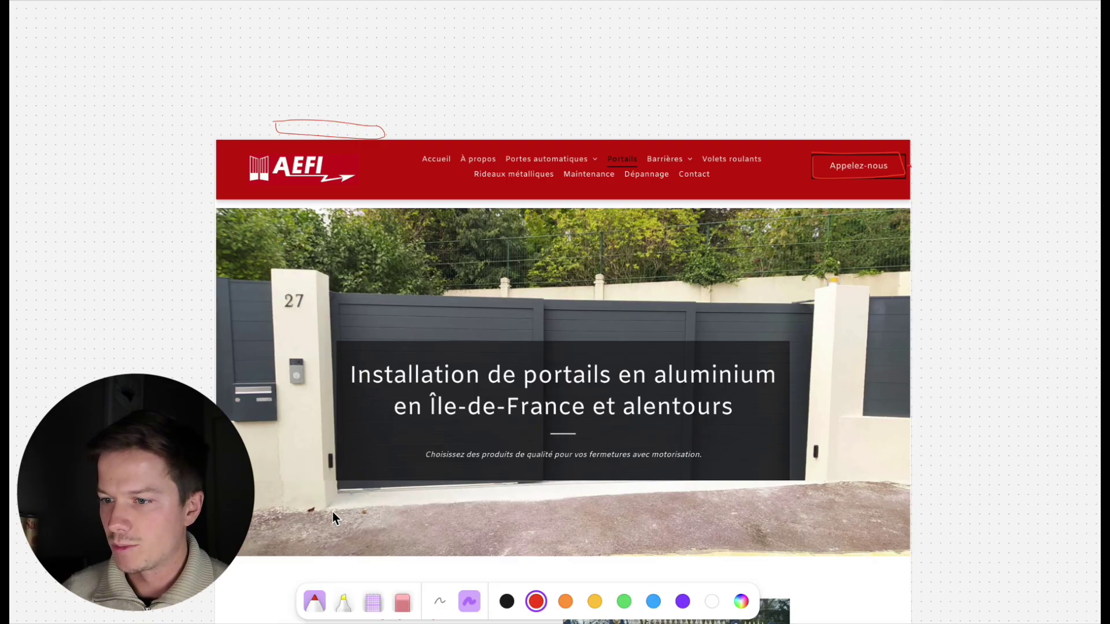
Step: Mark the hero banner with red lines across the driveway and beside the title, plus button-sized boxes beneath the subtitle
mouse_move(250, 519)
left_mouse_down()
mouse_move(250, 557)
mouse_move(302, 558)
mouse_move(294, 502)
mouse_move(252, 508)
mouse_move(808, 512)
mouse_move(900, 499)
left_mouse_up()
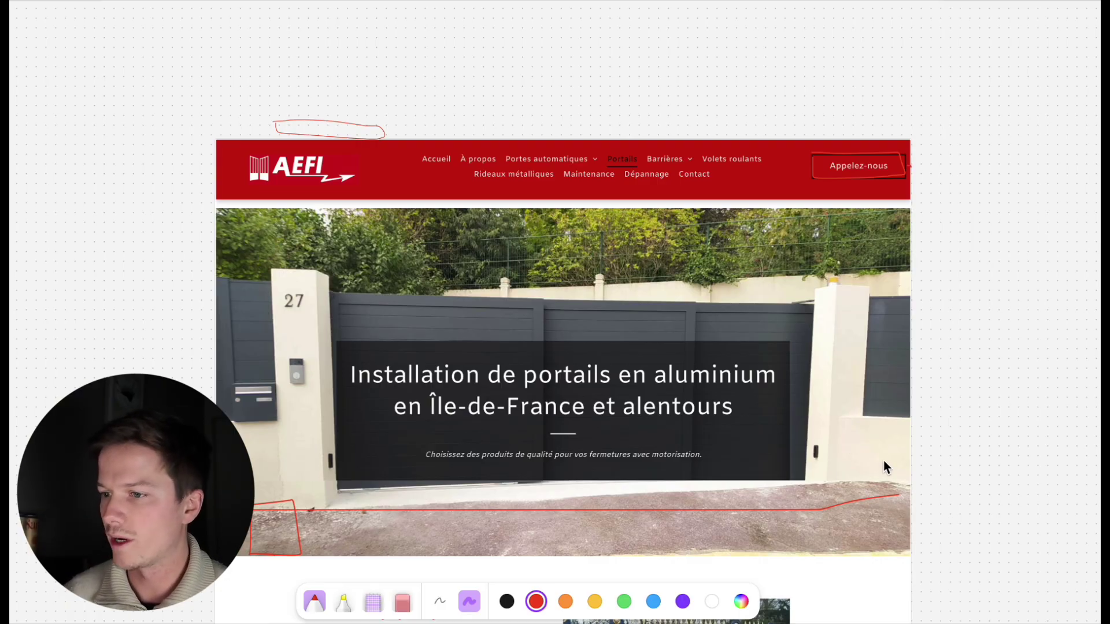
left_click_drag(788, 358, 789, 442)
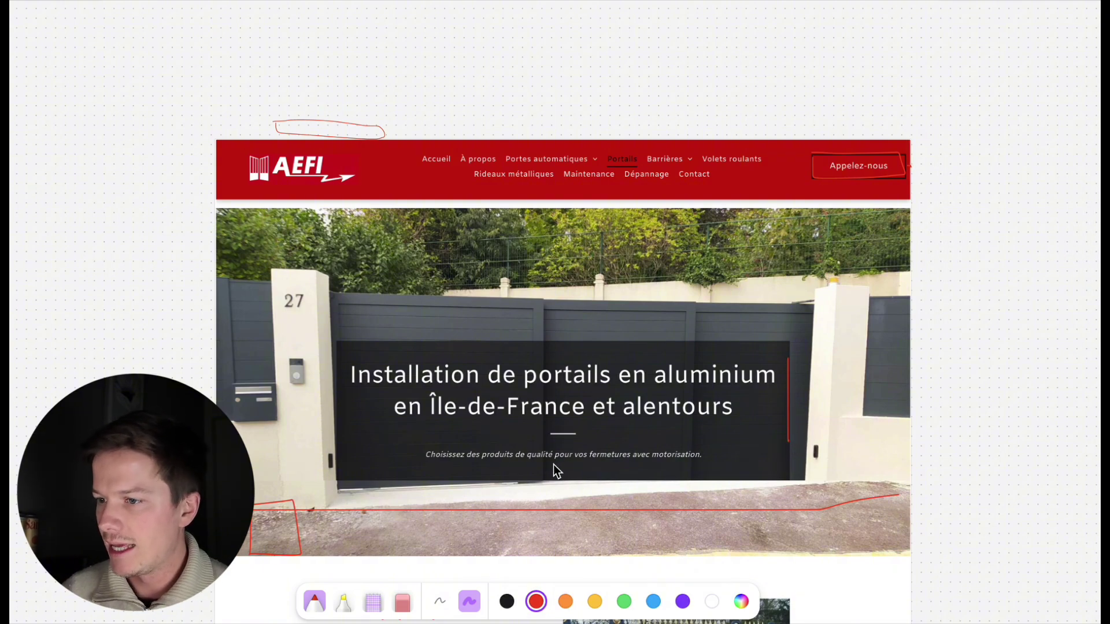
left_click_drag(422, 453, 423, 459)
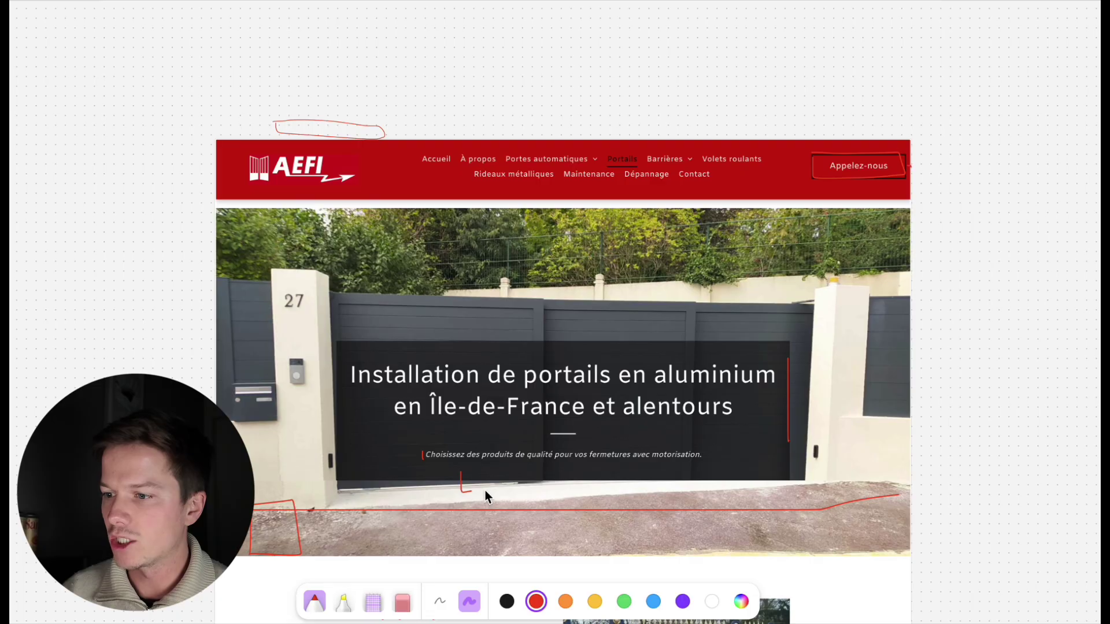
left_click_drag(549, 473, 550, 486)
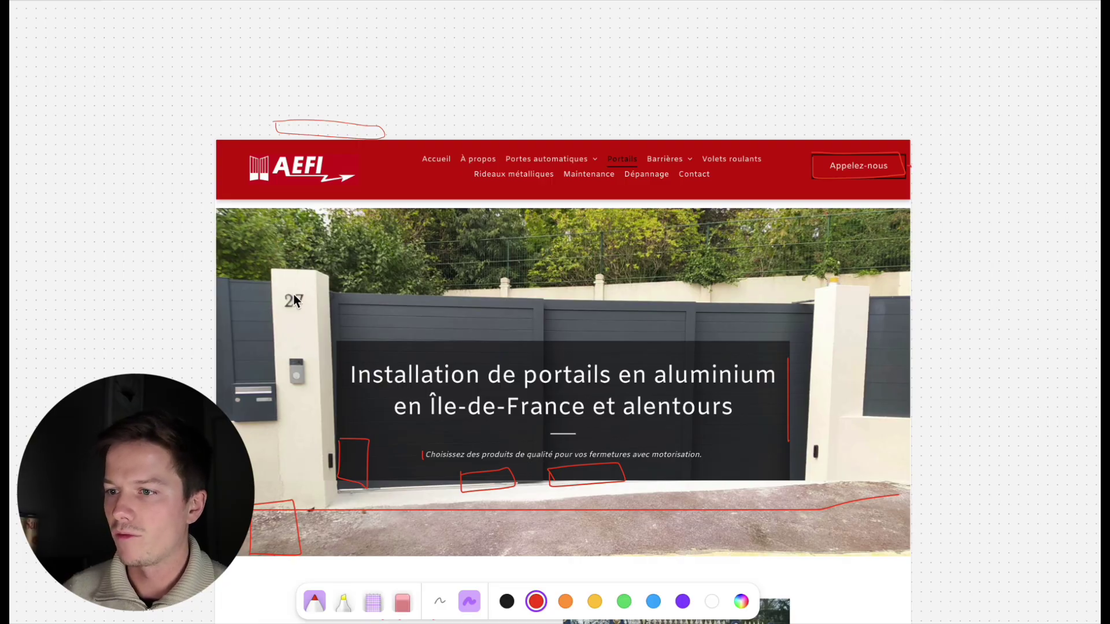
Step: Mark the foliage and the dark title box's upper corner, and draw a curve spanning the hero photo's full height
left_click_drag(232, 218, 291, 250)
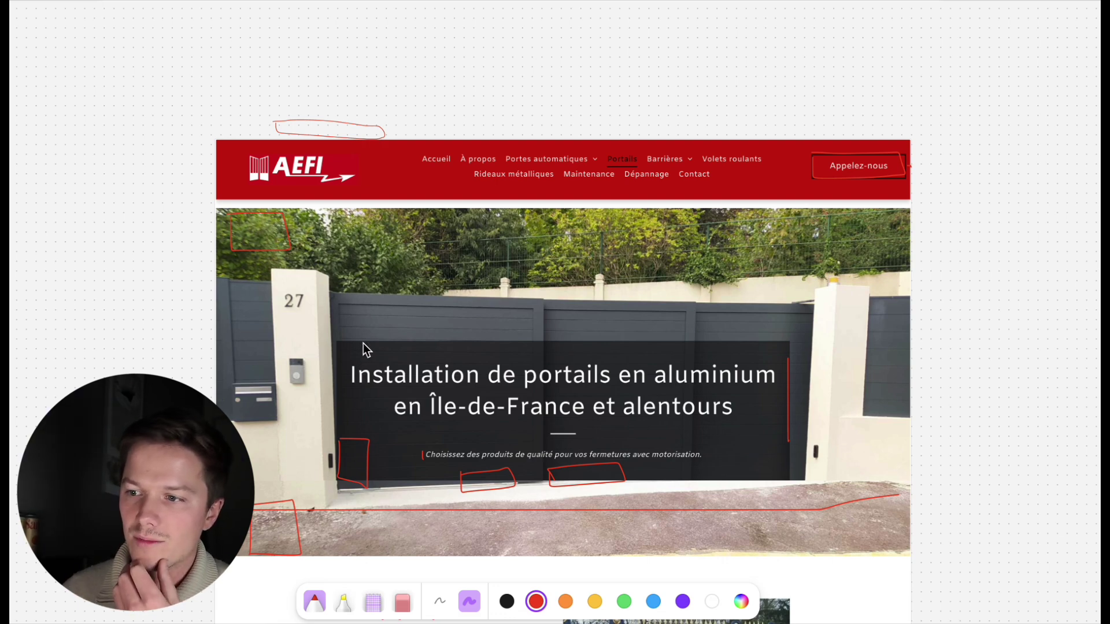
mouse_move(363, 344)
left_mouse_down()
mouse_move(341, 364)
mouse_move(338, 350)
mouse_move(374, 341)
left_mouse_up()
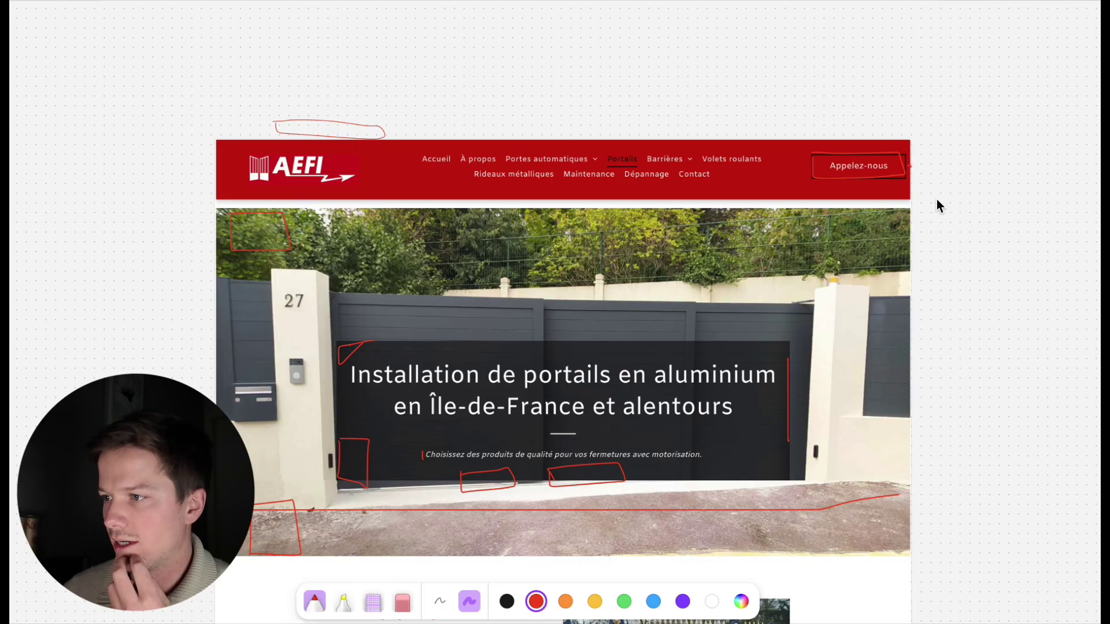
mouse_move(914, 207)
left_mouse_down()
mouse_move(965, 325)
mouse_move(957, 466)
mouse_move(921, 560)
left_mouse_up()
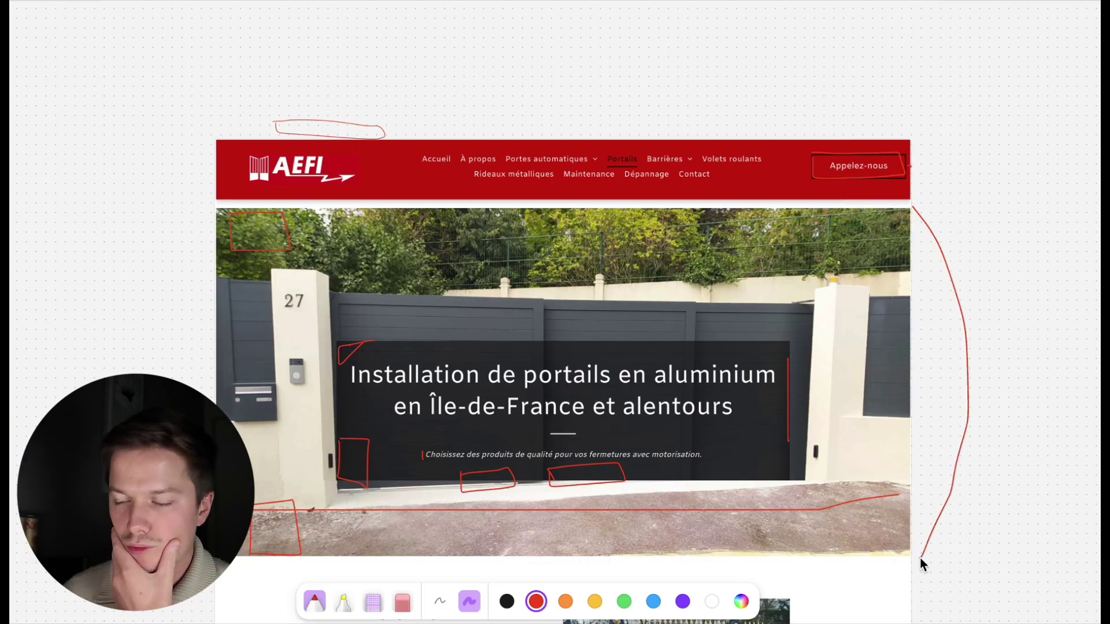
Step: Mark the "Des équipes qualifiées" heading and paragraph in red and draw a button-sized box below the paragraph
scroll(840, 439, "down", 2)
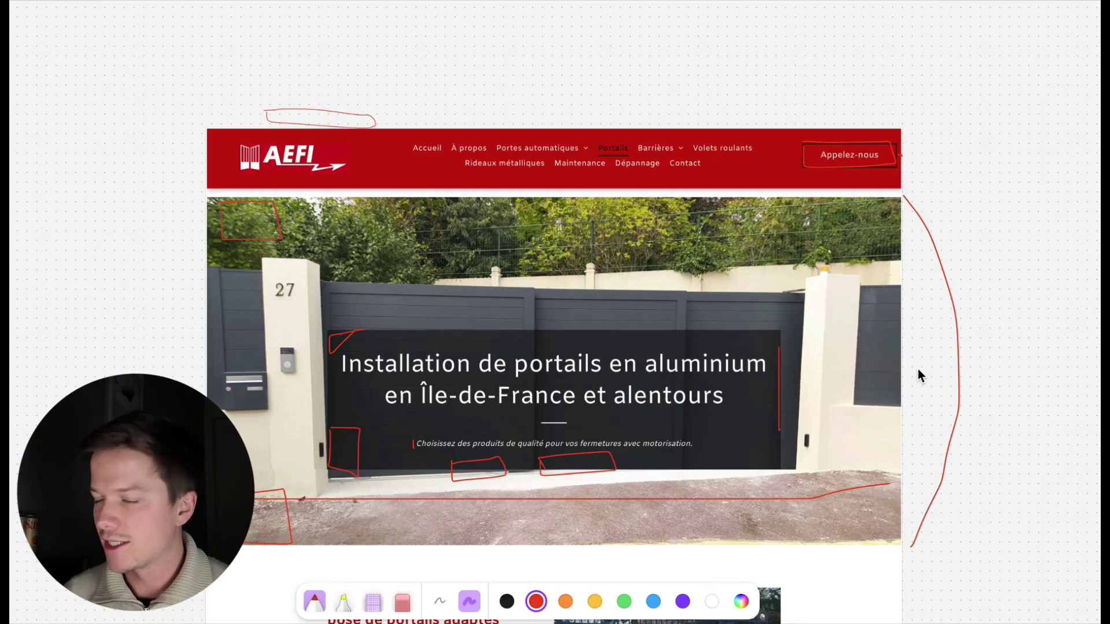
scroll(923, 367, "down", 10)
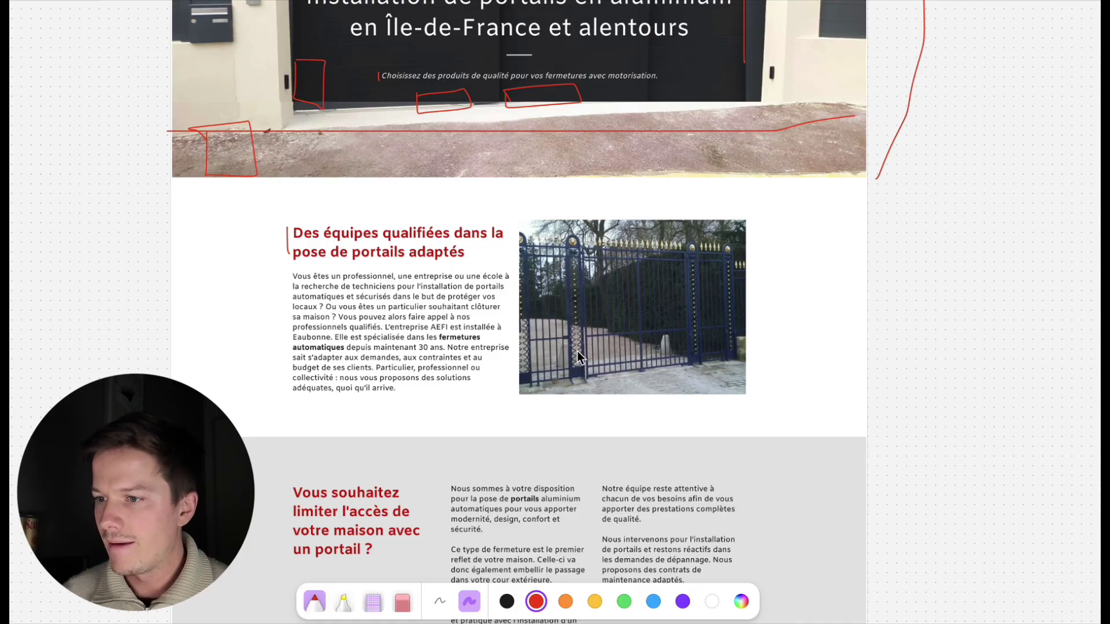
mouse_move(286, 276)
left_mouse_down()
mouse_move(275, 386)
mouse_move(297, 431)
mouse_move(344, 437)
mouse_move(346, 408)
mouse_move(289, 403)
left_mouse_up()
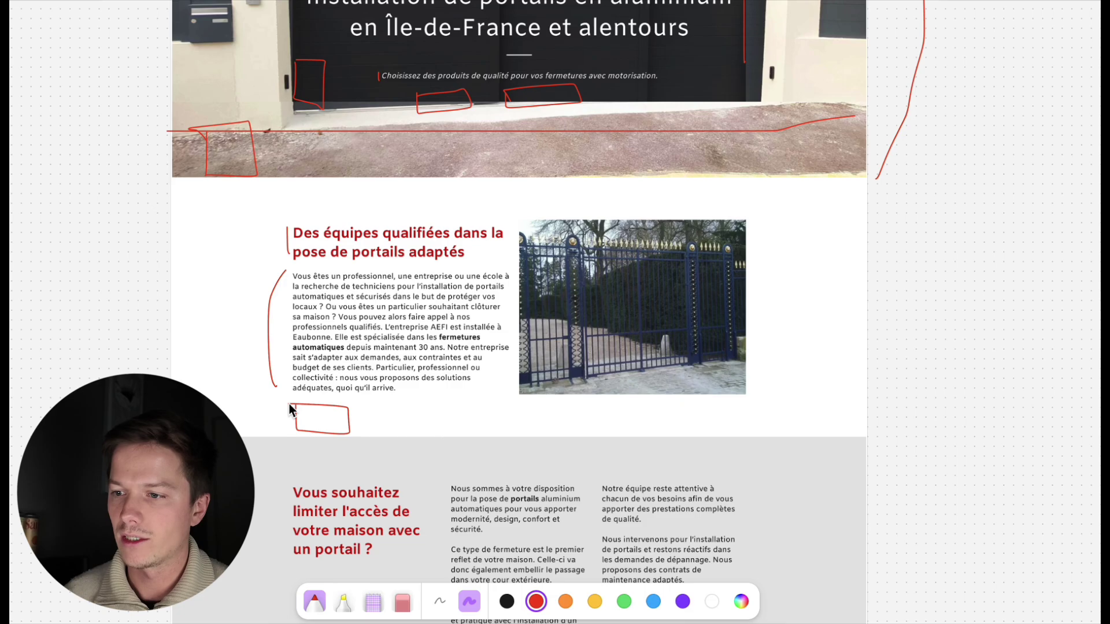
Step: Draw a tall red rectangle over the empty space beside the blue gate photo
scroll(312, 419, "up", 10)
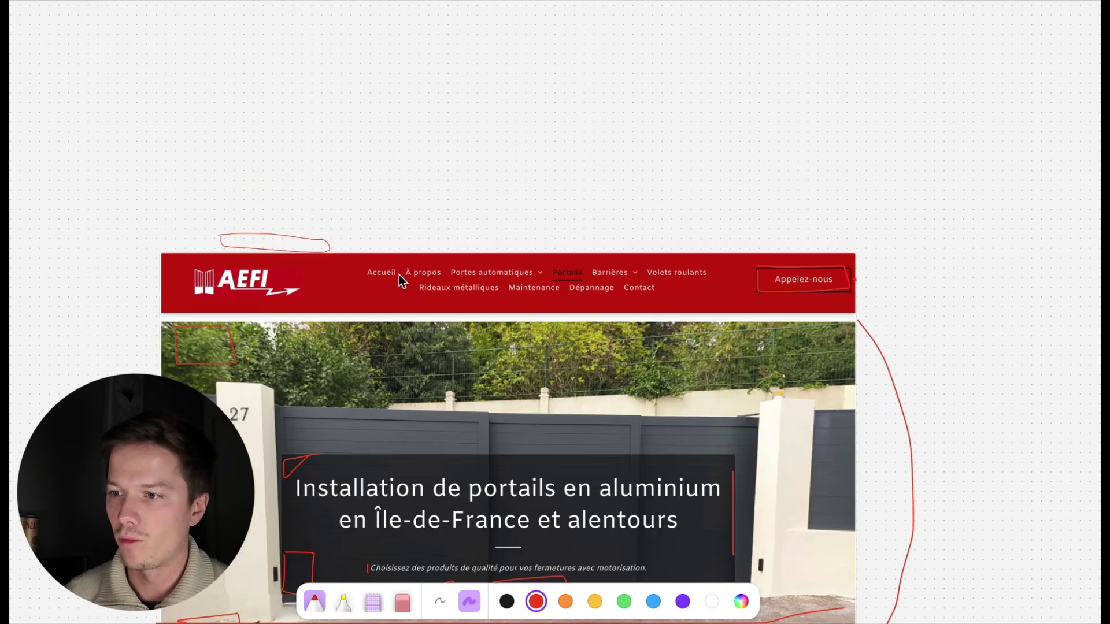
scroll(421, 445, "down", 14)
scroll(421, 445, "up", 3)
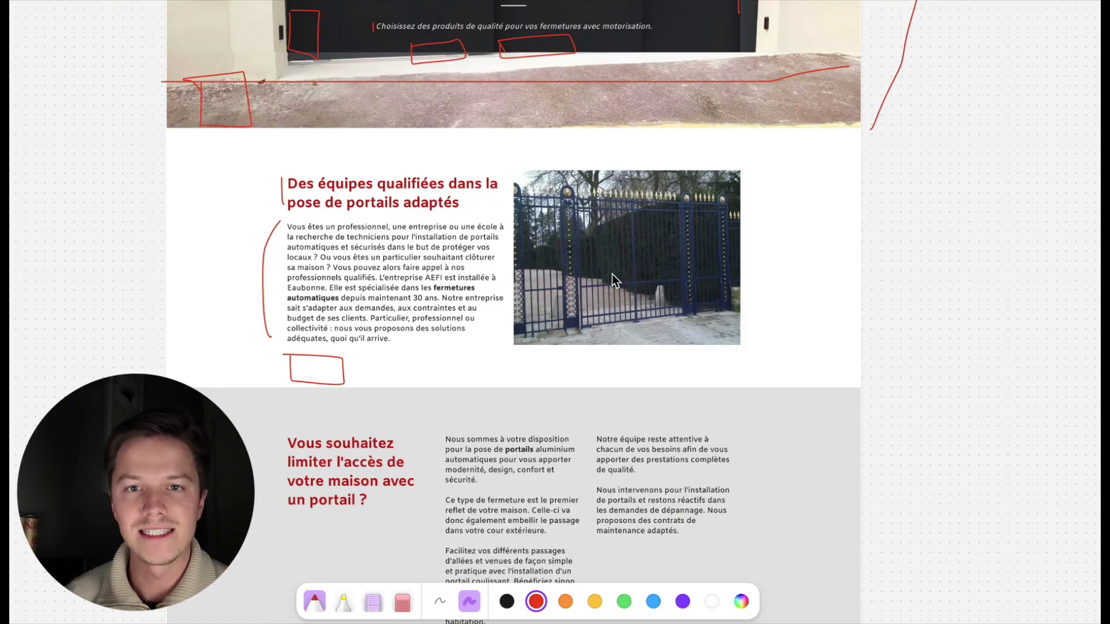
scroll(612, 274, "up", 4)
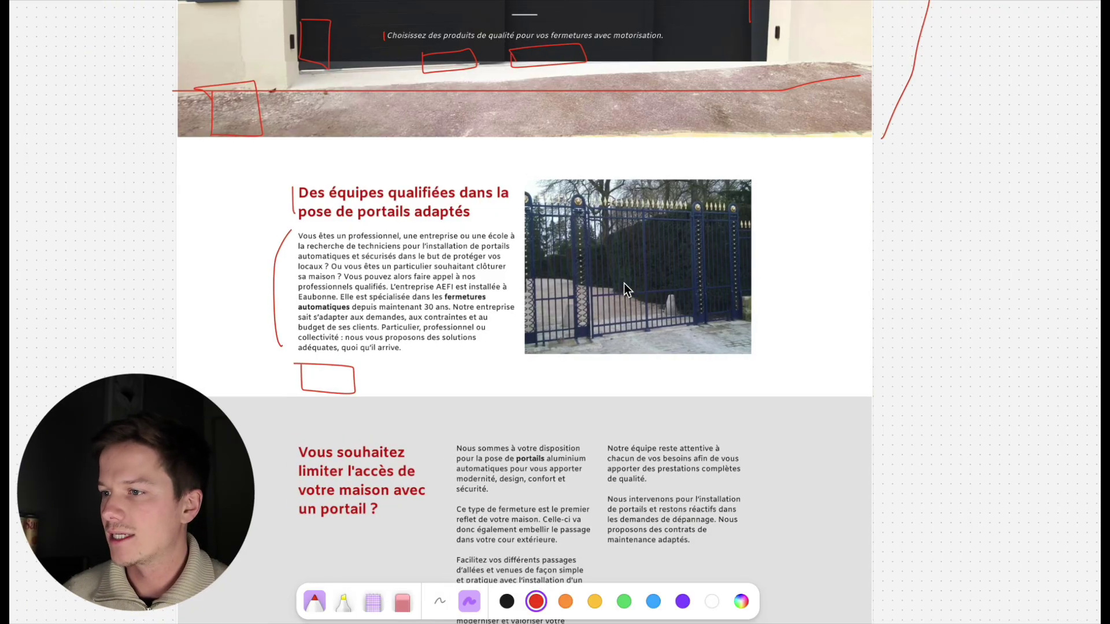
scroll(623, 283, "down", 3)
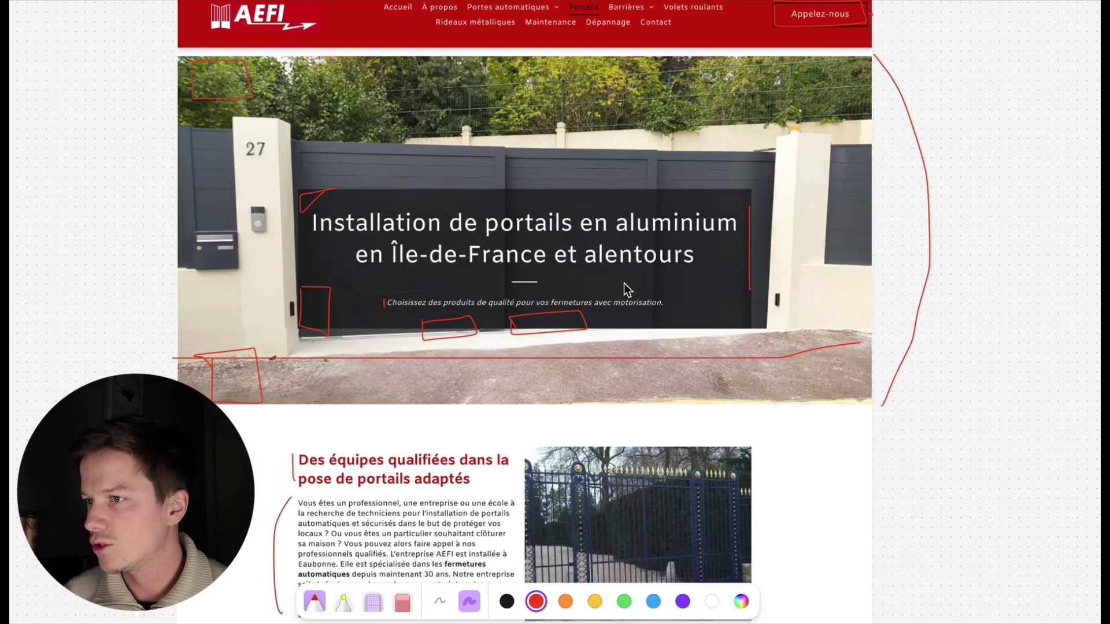
scroll(623, 283, "up", 3)
scroll(623, 284, "down", 1)
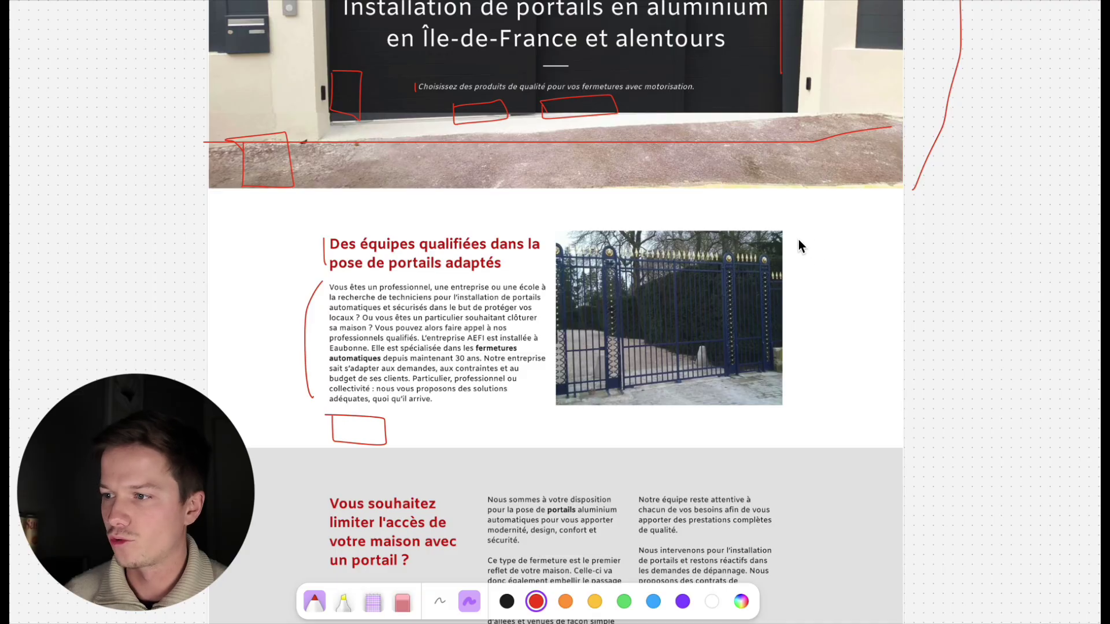
mouse_move(792, 231)
left_mouse_down()
mouse_move(935, 235)
mouse_move(940, 443)
mouse_move(792, 434)
mouse_move(800, 233)
left_mouse_up()
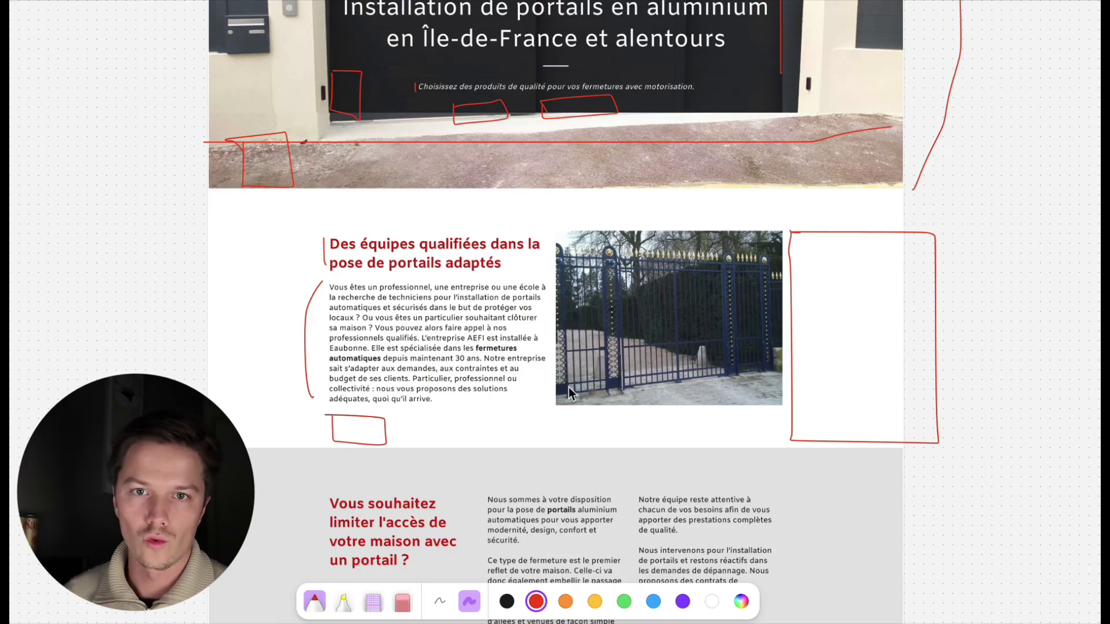
Step: Compare the layout of the annotated hero banner with the "Des équipes qualifiées" section beneath it
scroll(570, 431, "up", 3)
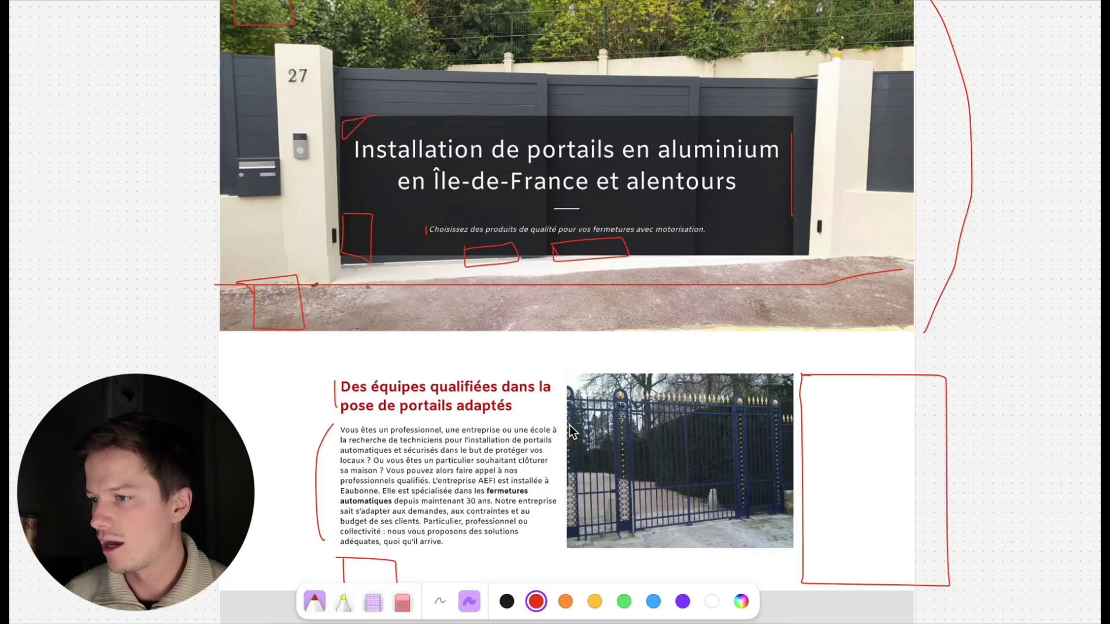
scroll(570, 431, "down", 2)
scroll(570, 431, "up", 2)
scroll(570, 428, "up", 2)
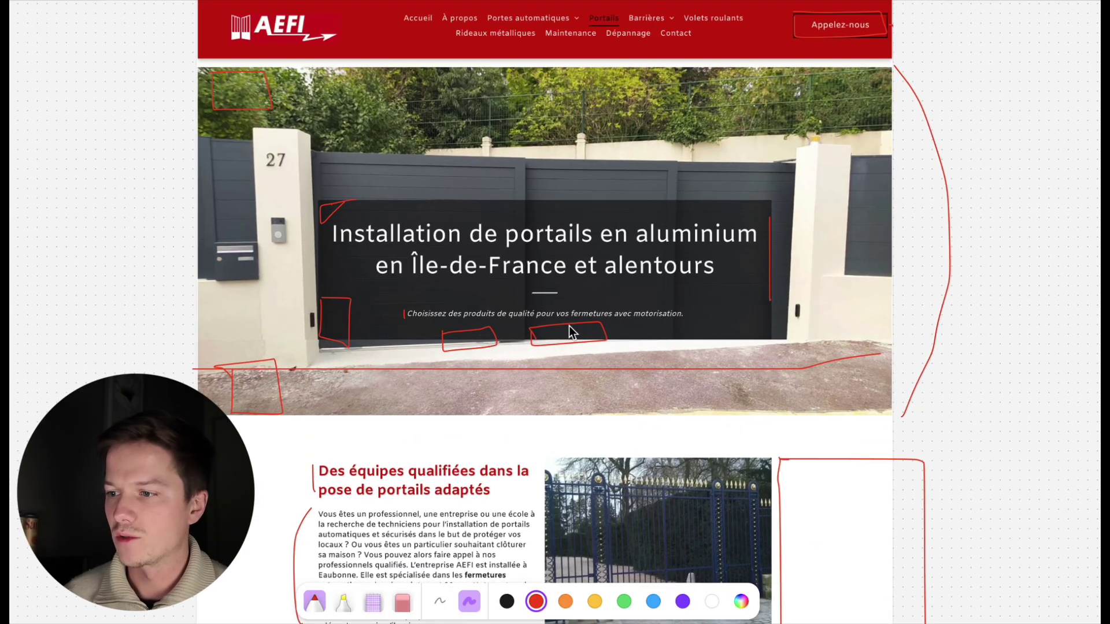
scroll(775, 428, "down", 5)
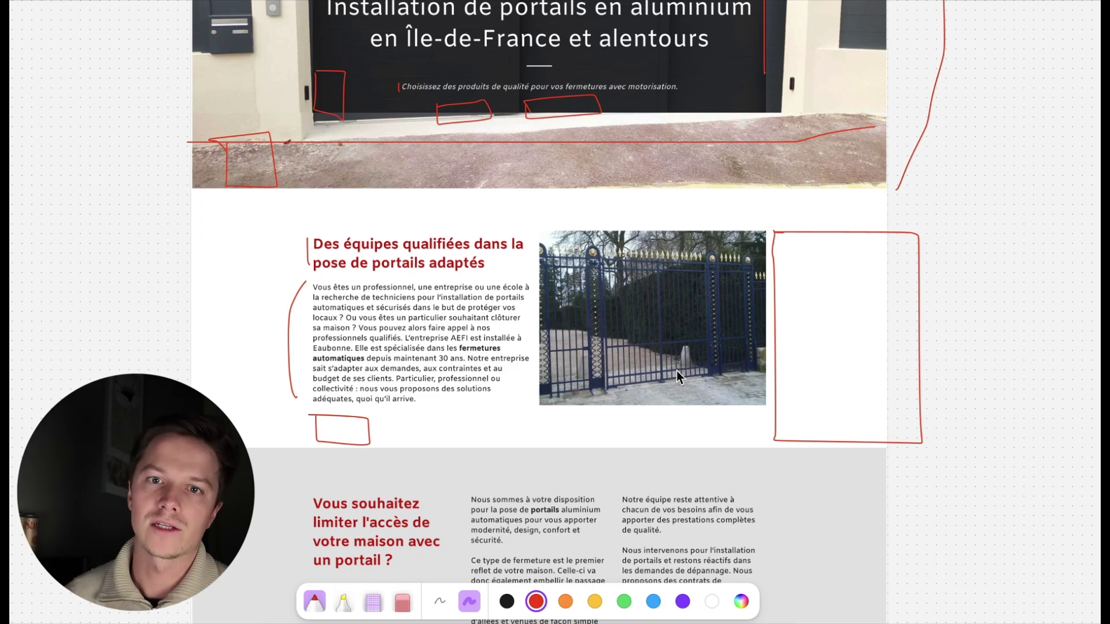
scroll(676, 370, "up", 3)
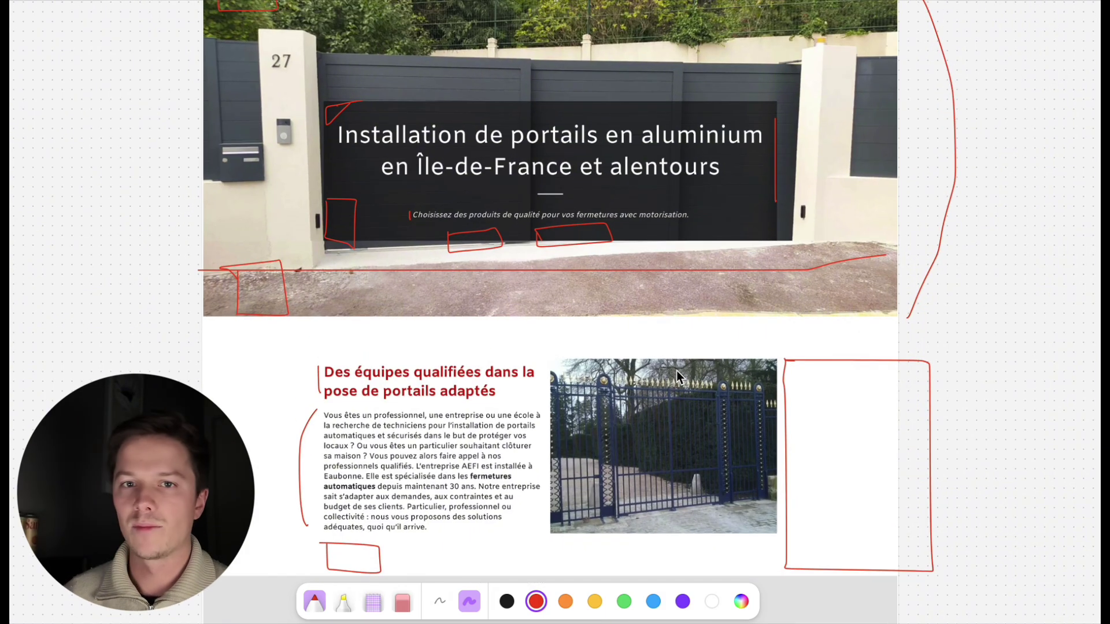
scroll(677, 370, "up", 3)
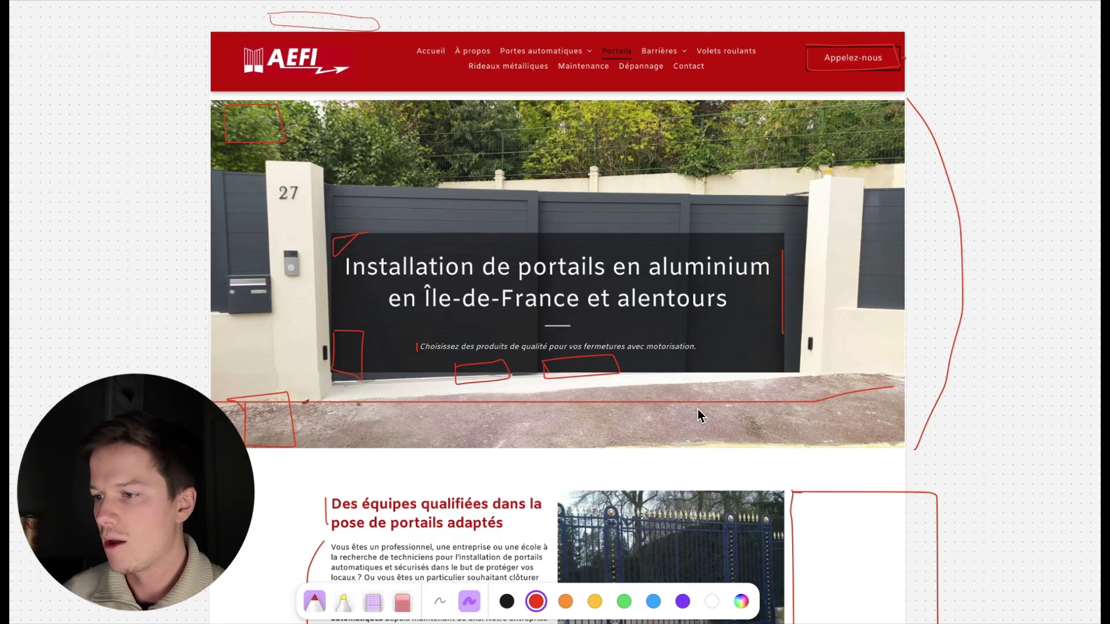
scroll(699, 411, "down", 2)
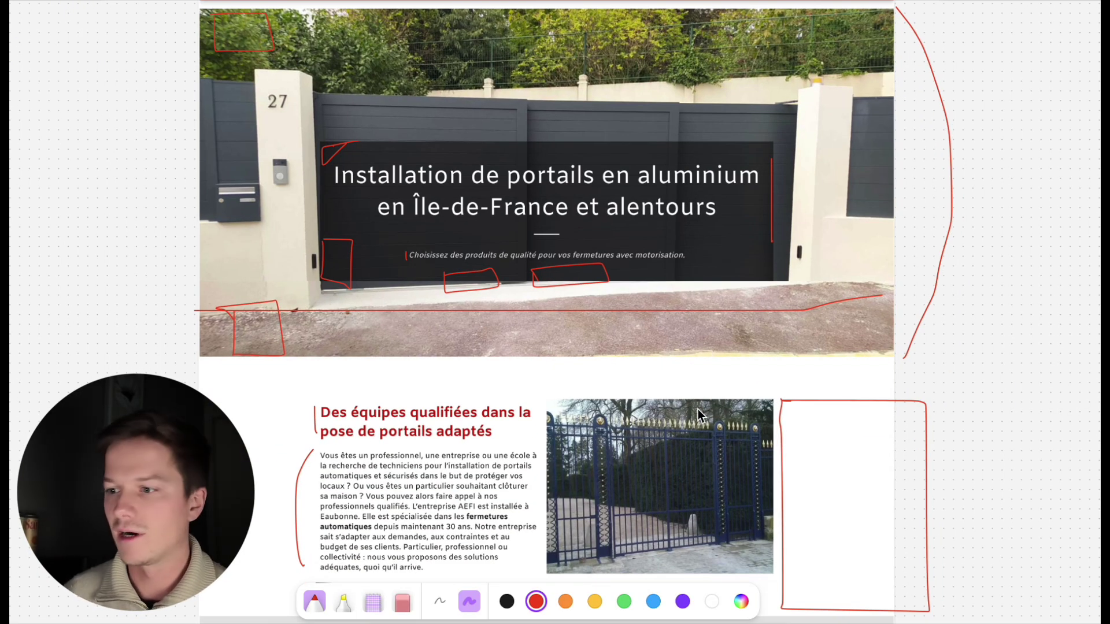
Step: Draw large red braces along the outer margin of the "Des équipes qualifiées" section and the two sections below it
scroll(716, 442, "down", 5)
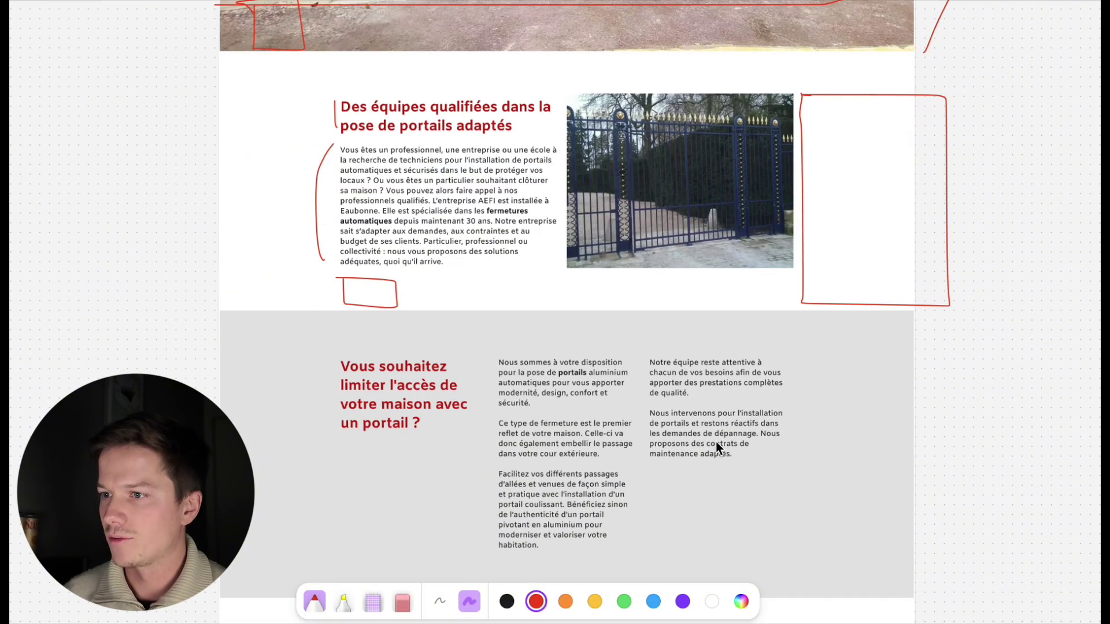
mouse_move(238, 59)
left_mouse_down()
mouse_move(226, 184)
mouse_move(183, 221)
mouse_move(228, 300)
left_mouse_up()
scroll(277, 353, "down", 3)
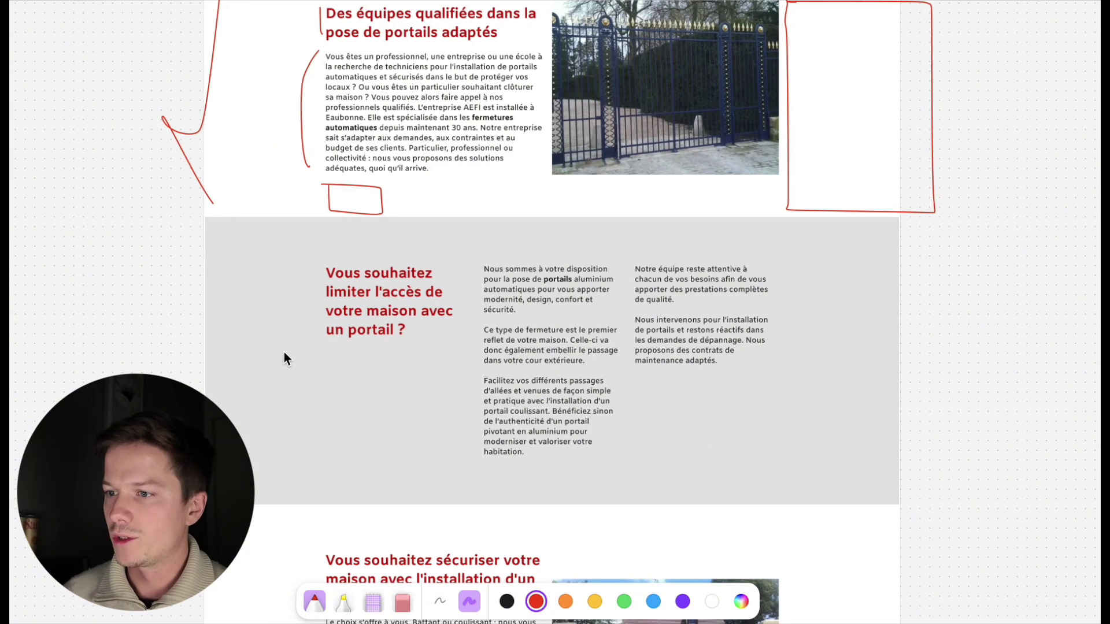
scroll(283, 352, "down", 3)
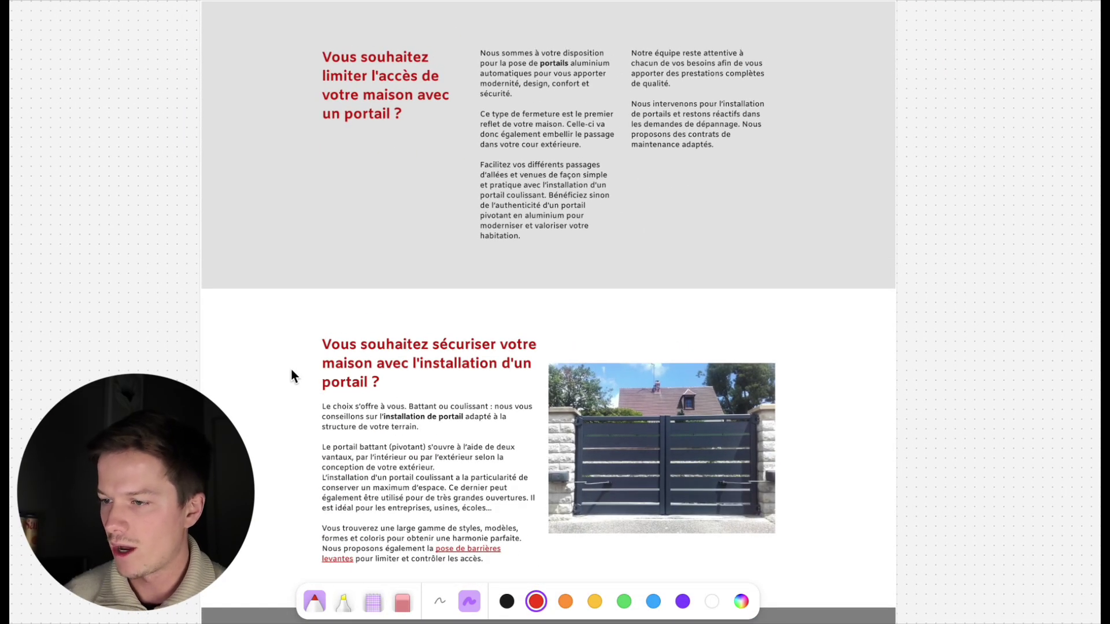
scroll(291, 369, "up", 10)
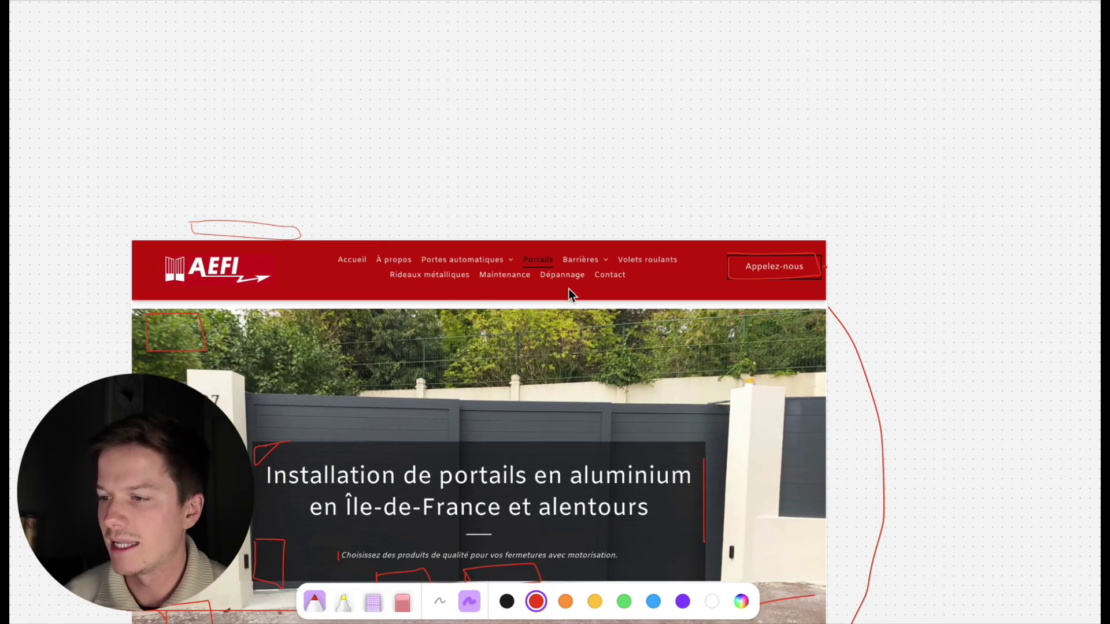
scroll(567, 289, "down", 15)
scroll(546, 390, "up", 2)
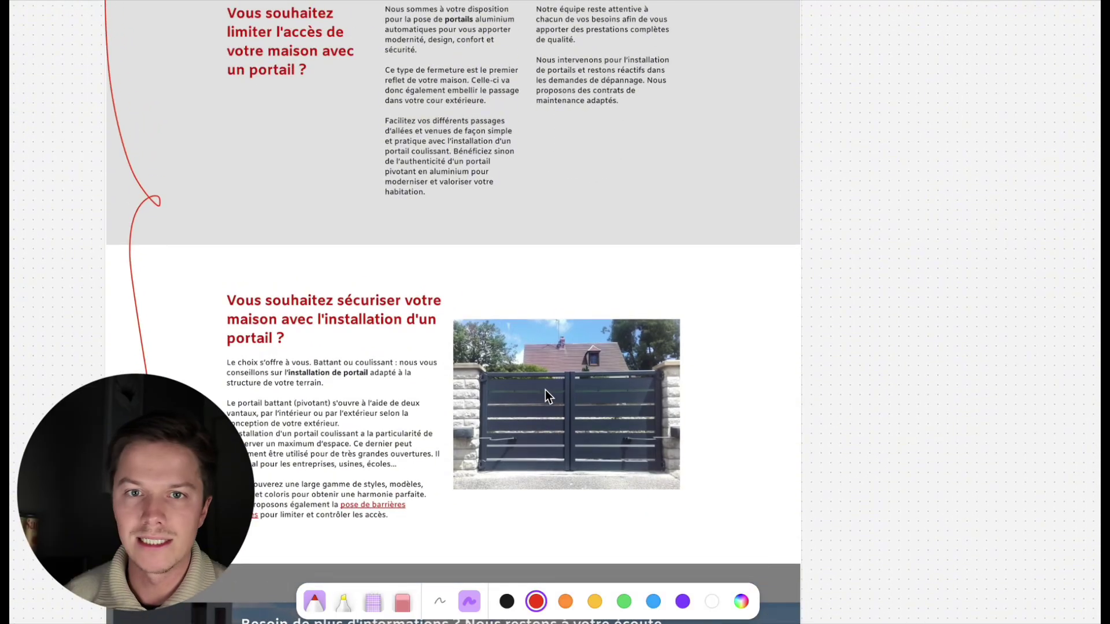
Step: Sketch two rows of three red card outlines over the start of the "Vous souhaitez sécuriser votre maison" section
mouse_move(280, 262)
left_mouse_down()
mouse_move(286, 288)
mouse_move(370, 280)
mouse_move(326, 246)
mouse_move(282, 255)
mouse_move(383, 274)
mouse_move(488, 276)
mouse_move(475, 238)
mouse_move(375, 248)
left_mouse_up()
mouse_move(286, 300)
left_mouse_down()
mouse_move(281, 368)
mouse_move(386, 364)
mouse_move(366, 304)
mouse_move(259, 312)
mouse_move(378, 312)
mouse_move(400, 358)
mouse_move(476, 336)
left_mouse_up()
mouse_move(574, 229)
left_mouse_down()
mouse_move(573, 264)
mouse_move(695, 266)
mouse_move(681, 229)
mouse_move(562, 234)
left_mouse_up()
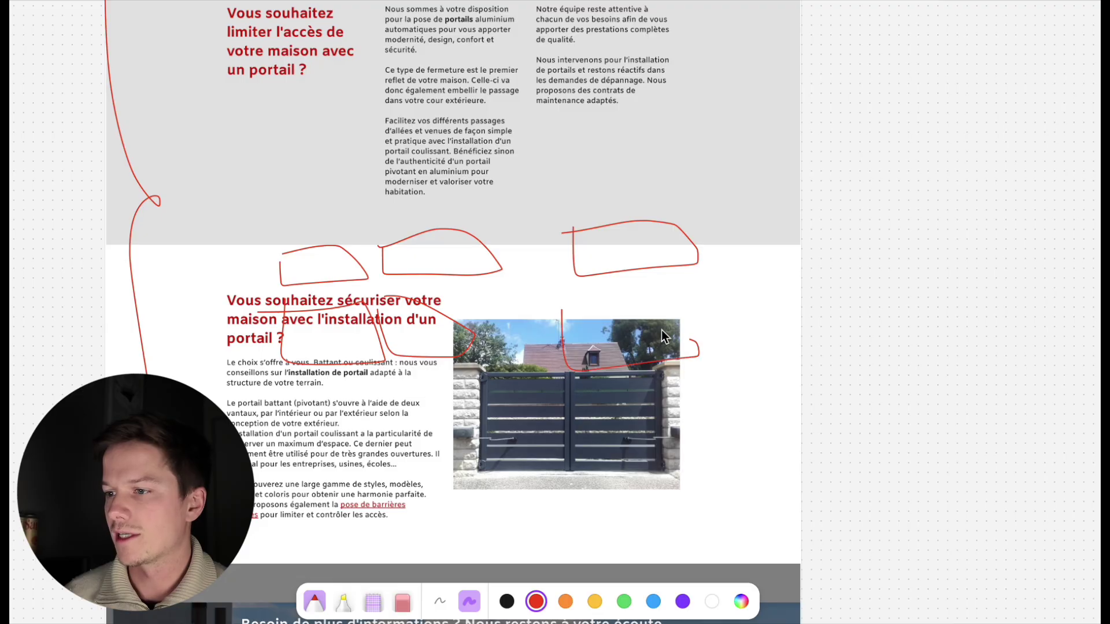
scroll(566, 310, "up", 15)
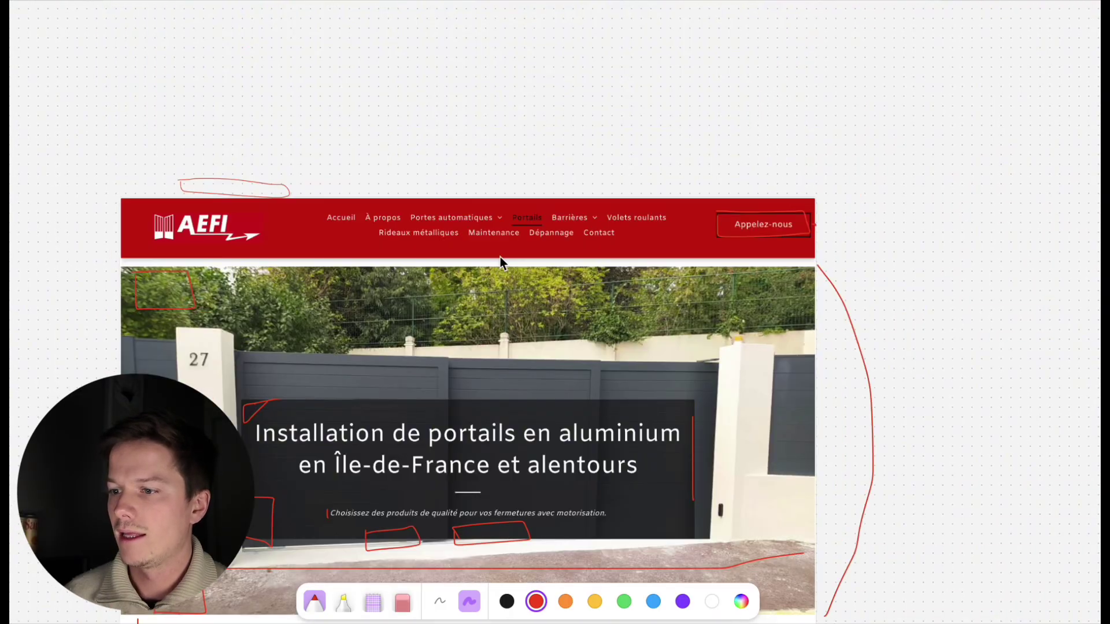
scroll(500, 257, "down", 15)
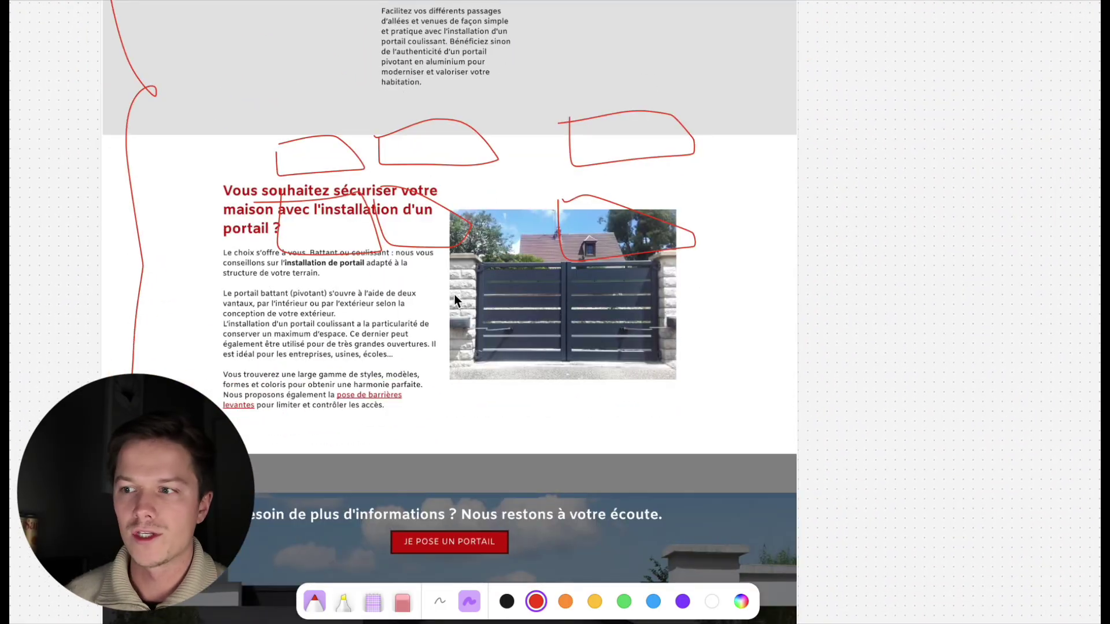
scroll(321, 286, "up", 1)
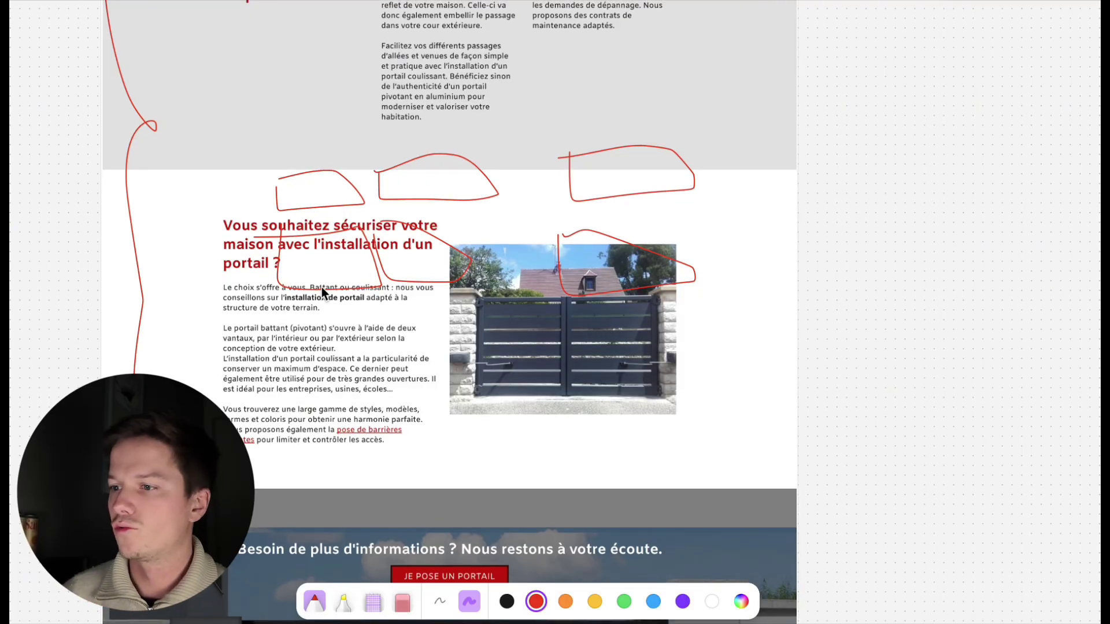
Step: Examine the sketched card outlines, the "Vous souhaitez sécuriser votre maison" section, and the call-to-action banner and footer beneath it
scroll(321, 286, "up", 6)
scroll(321, 287, "up", 7)
scroll(322, 287, "down", 15)
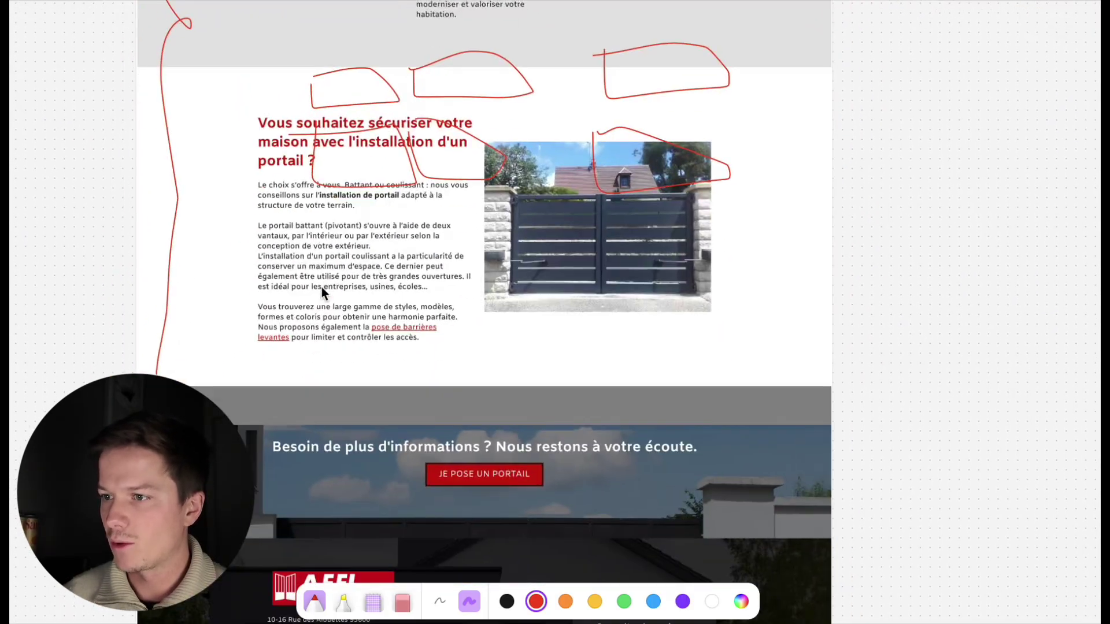
scroll(322, 287, "down", 3)
scroll(321, 287, "up", 7)
scroll(321, 287, "down", 15)
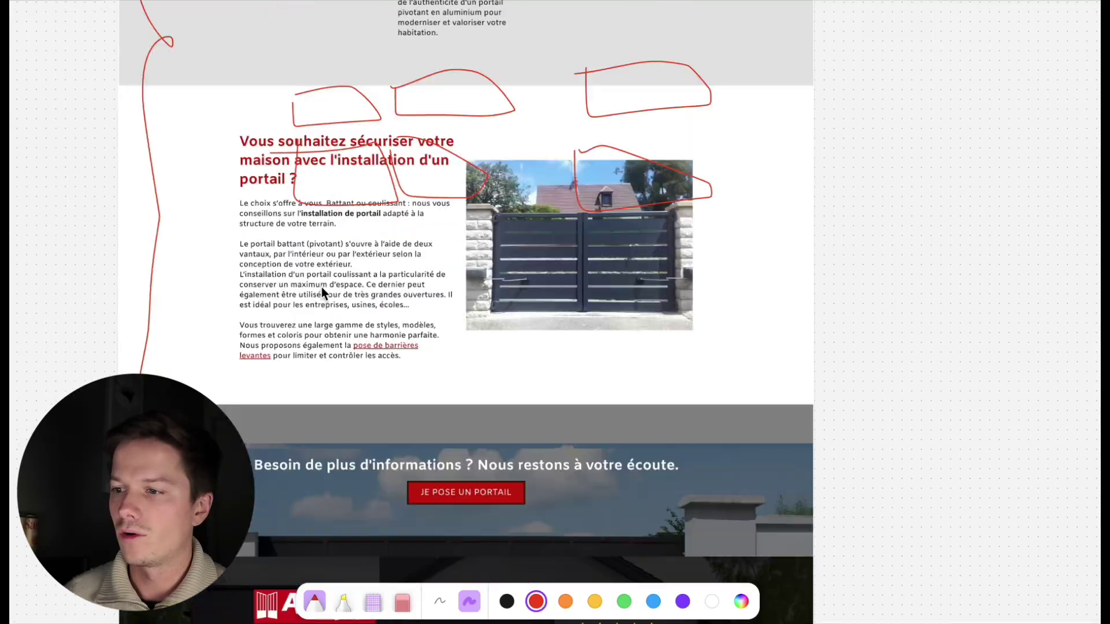
scroll(322, 287, "up", 5)
scroll(322, 286, "left", 2)
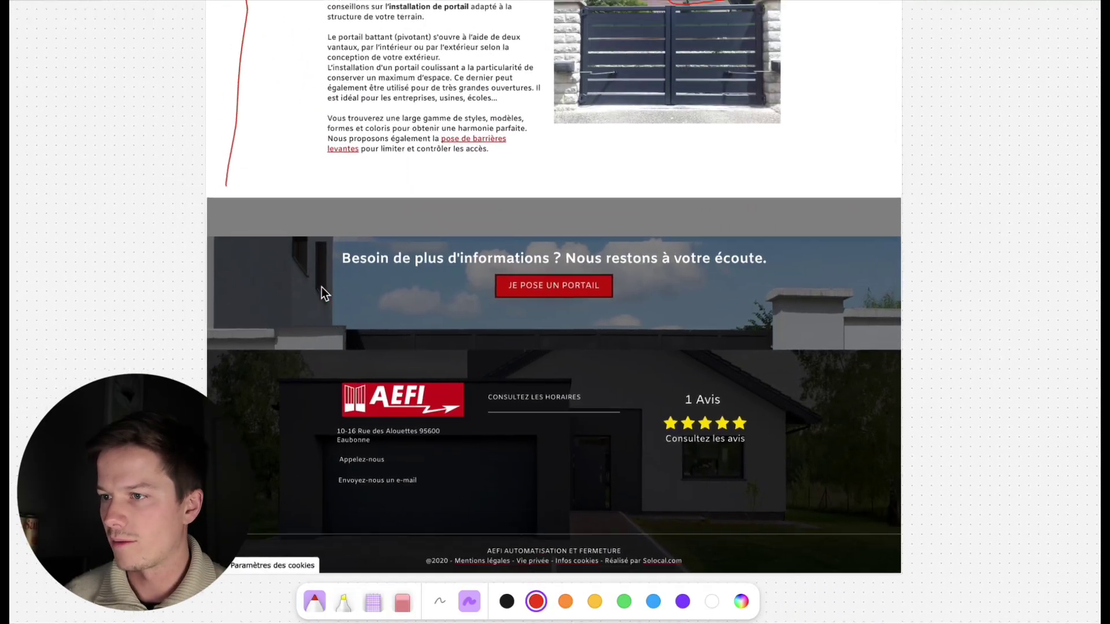
scroll(322, 287, "up", 3)
scroll(322, 287, "right", 1)
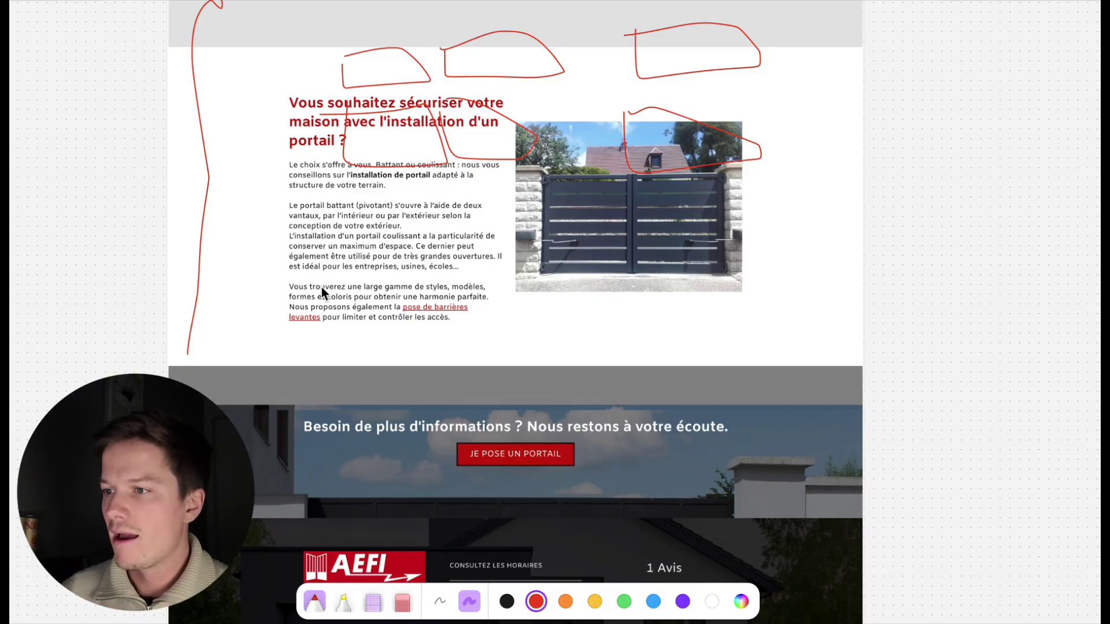
scroll(322, 286, "down", 5)
scroll(322, 287, "up", 6)
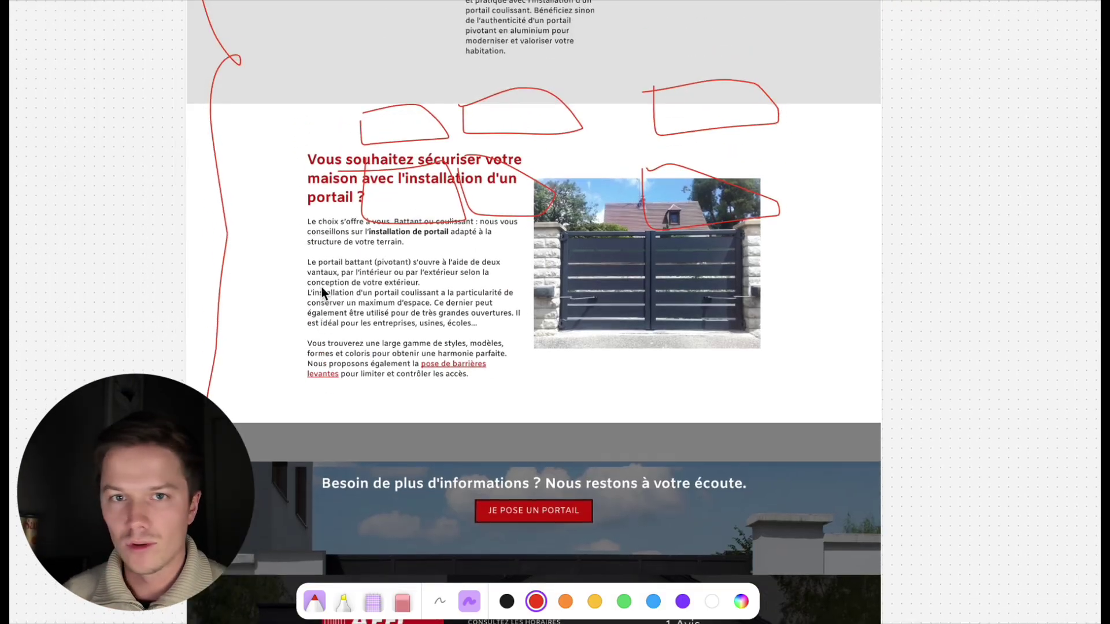
Step: Draw a short vertical red line along the outer edge of the red navigation header, on the AEFI logo side
scroll(321, 287, "up", 1)
scroll(322, 287, "up", 12)
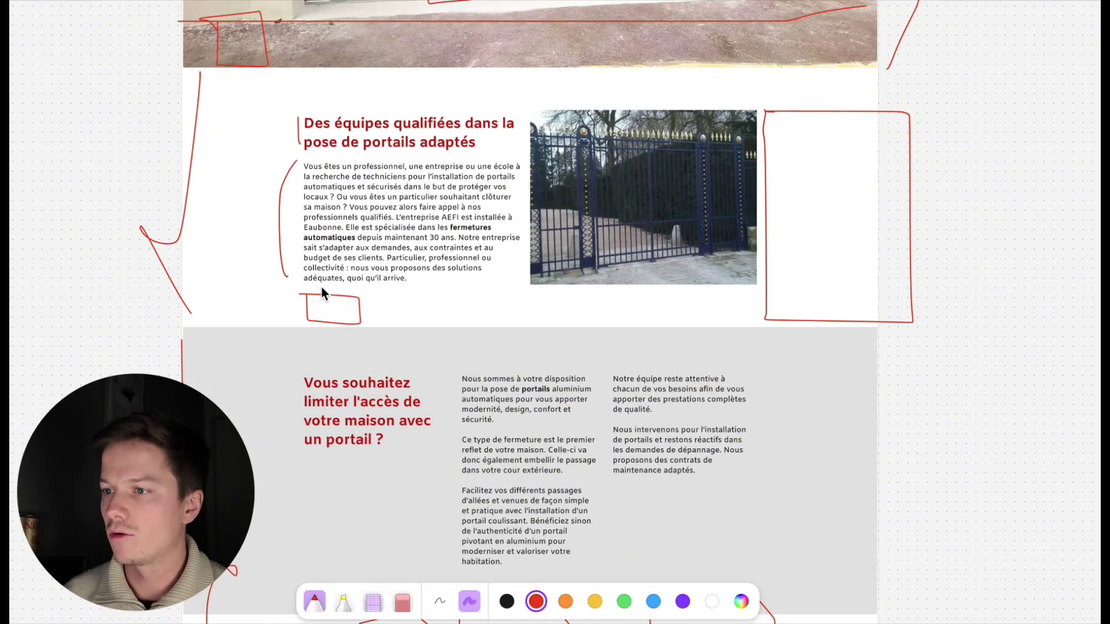
scroll(322, 287, "up", 3)
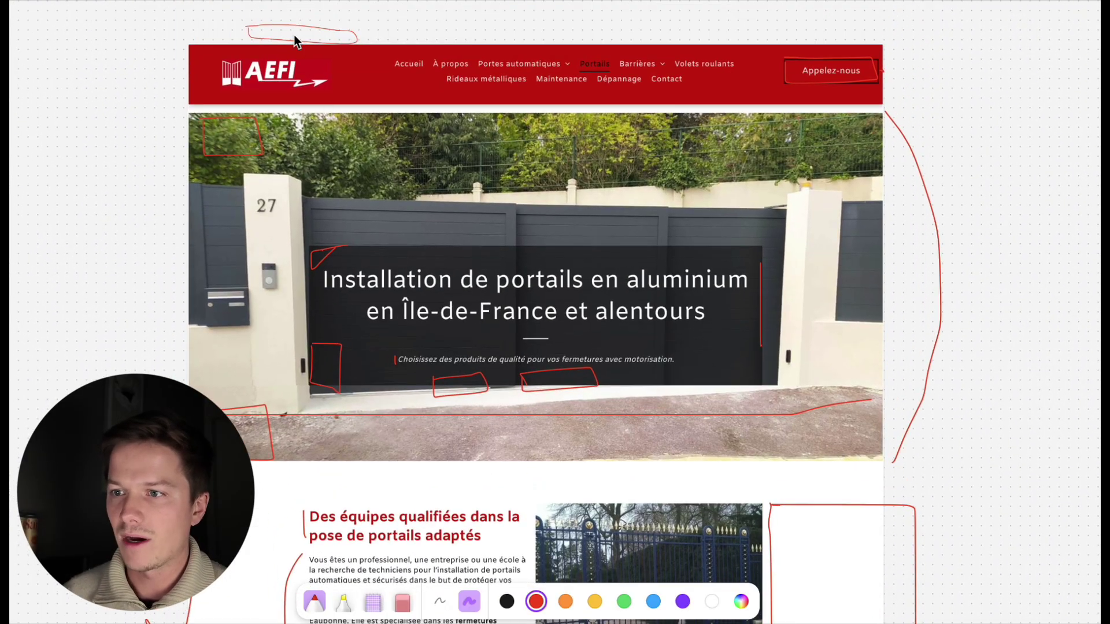
left_click_drag(184, 47, 178, 109)
Step: Compare the header and annotated hero banner with the text sections, call-to-action banner and footer further down the page
scroll(267, 296, "down", 15)
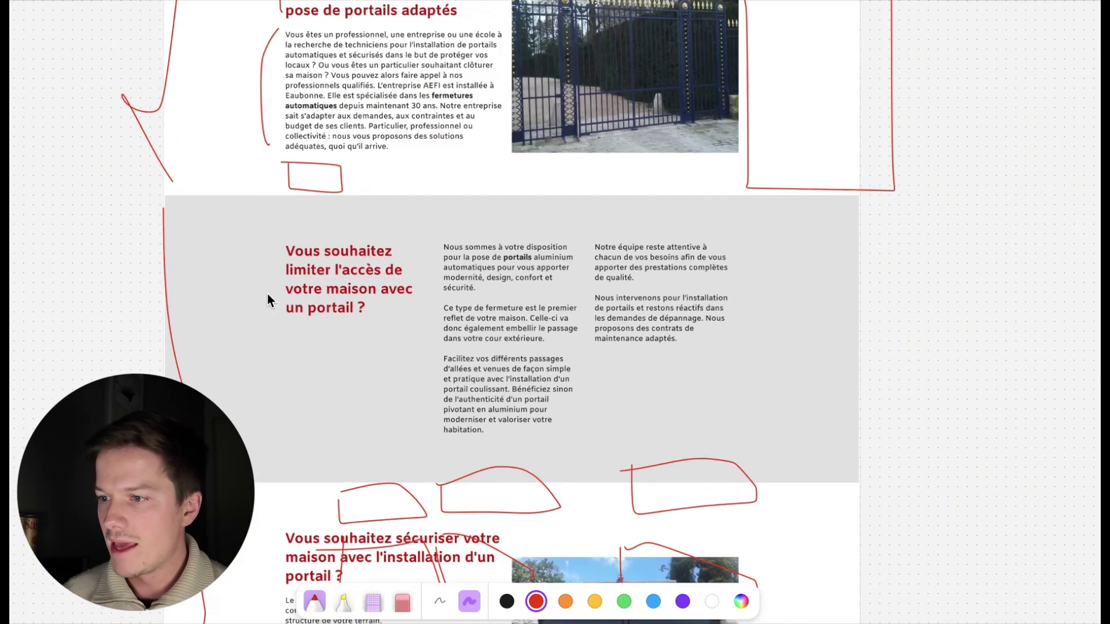
scroll(268, 296, "down", 7)
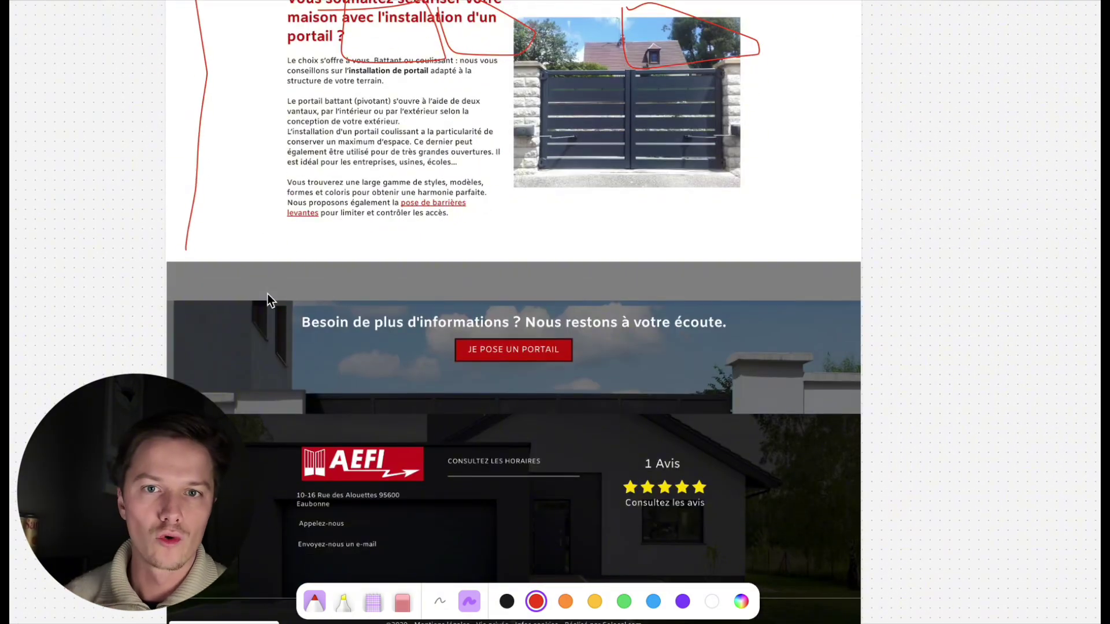
scroll(267, 294, "up", 20)
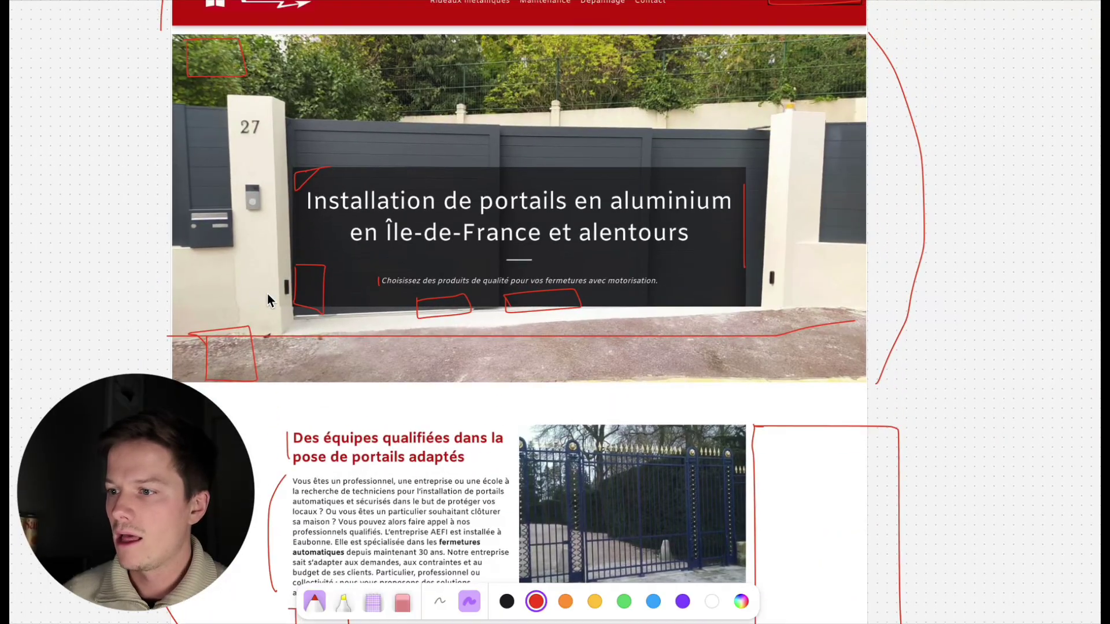
scroll(267, 294, "down", 16)
scroll(267, 294, "down", 6)
scroll(268, 293, "up", 20)
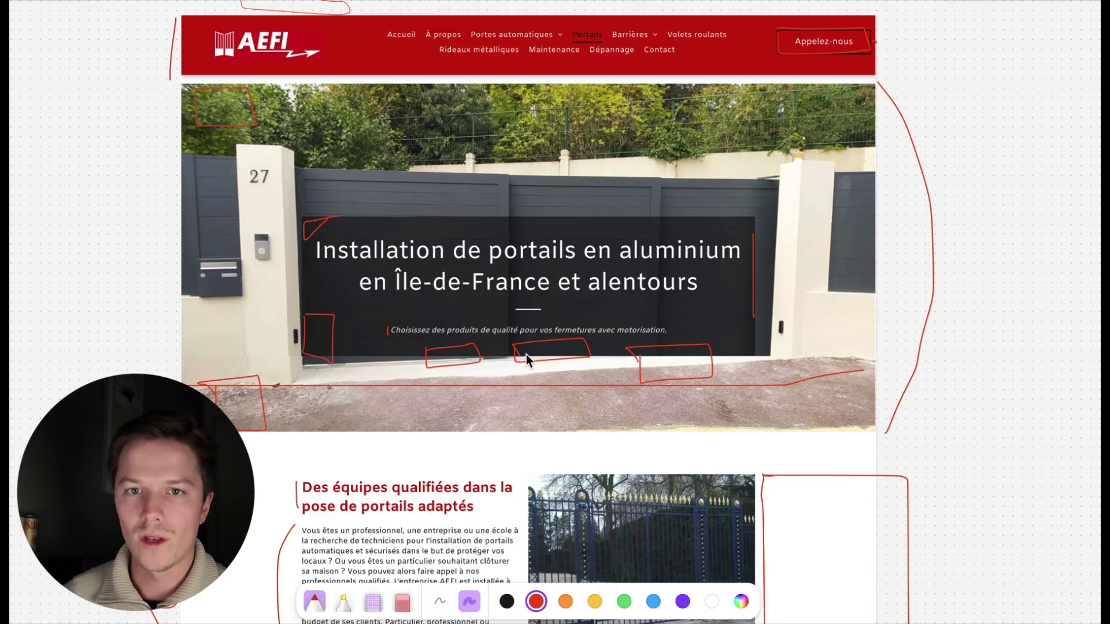
scroll(504, 320, "down", 3)
scroll(505, 321, "up", 3)
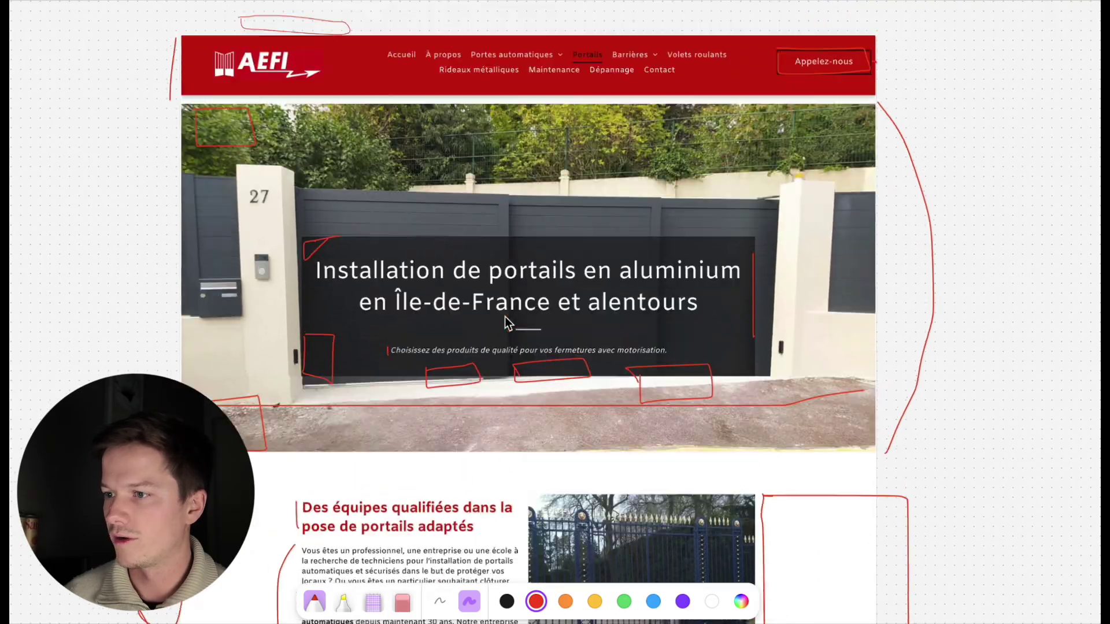
scroll(662, 409, "down", 15)
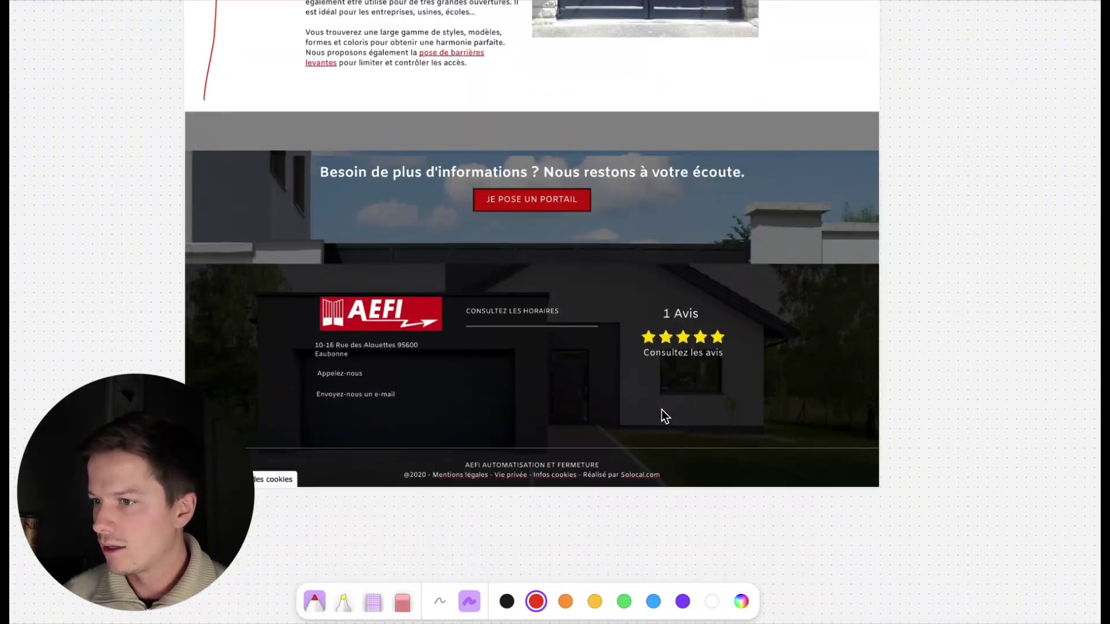
Step: Draw a tall red brace in the margin beside the dark gate photo and a horizontal red line just beneath the photo
scroll(661, 410, "up", 8)
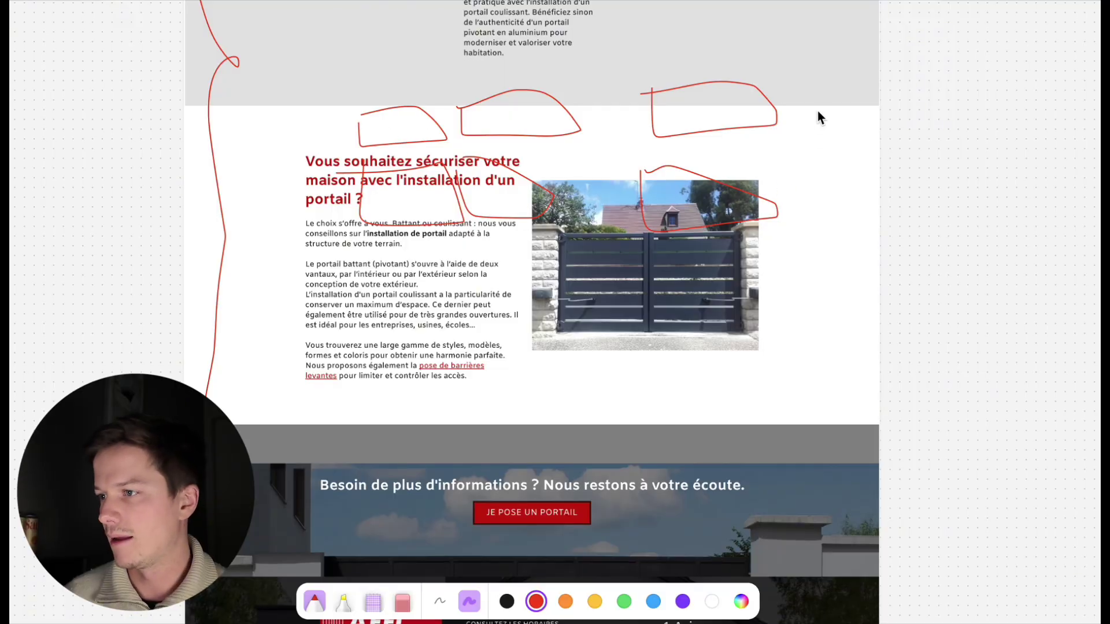
mouse_move(834, 171)
left_mouse_down()
mouse_move(877, 223)
mouse_move(823, 239)
left_mouse_up()
left_click_drag(814, 278, 806, 401)
scroll(806, 400, "down", 4)
scroll(807, 395, "down", 2)
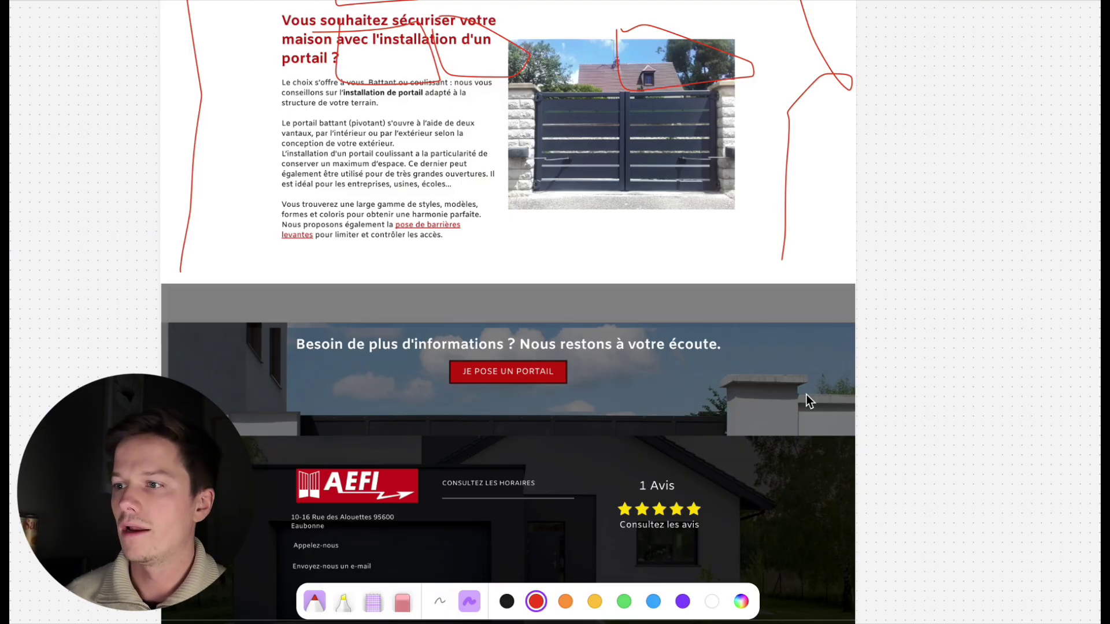
scroll(647, 344, "up", 2)
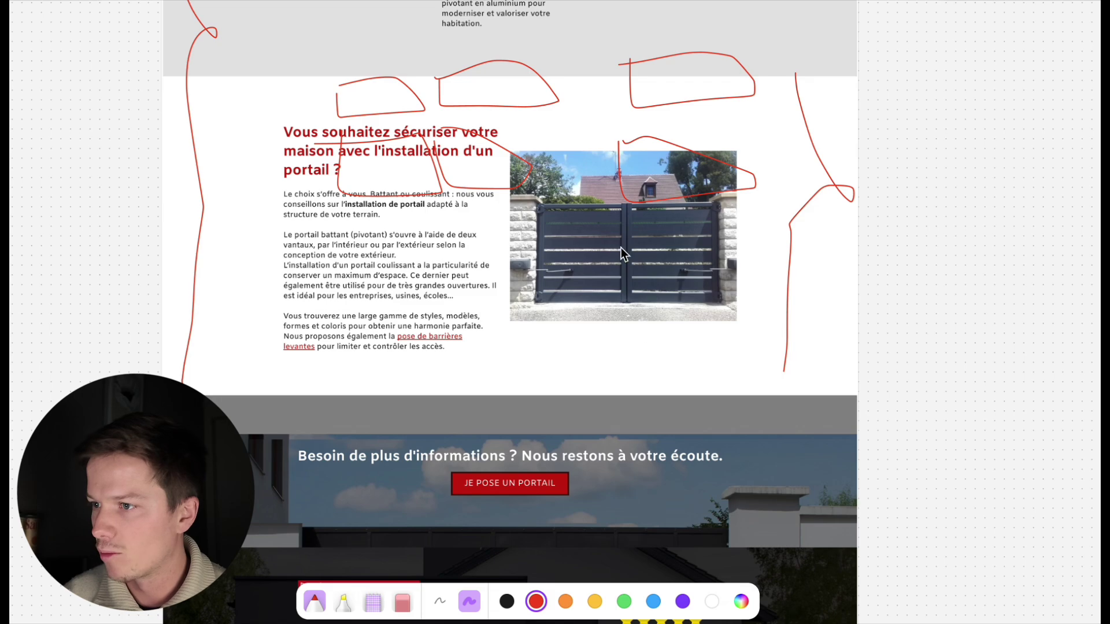
left_click_drag(518, 328, 755, 338)
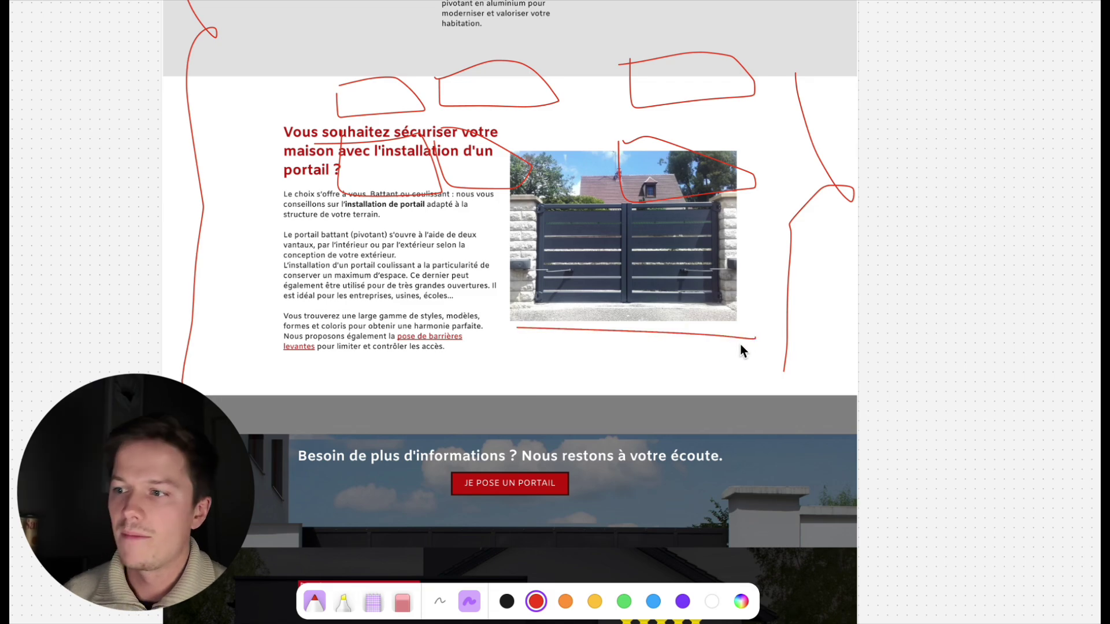
Step: Outline the "1 Avis" star rating and "Consultez les avis" link in the footer in red
scroll(707, 376, "down", 2)
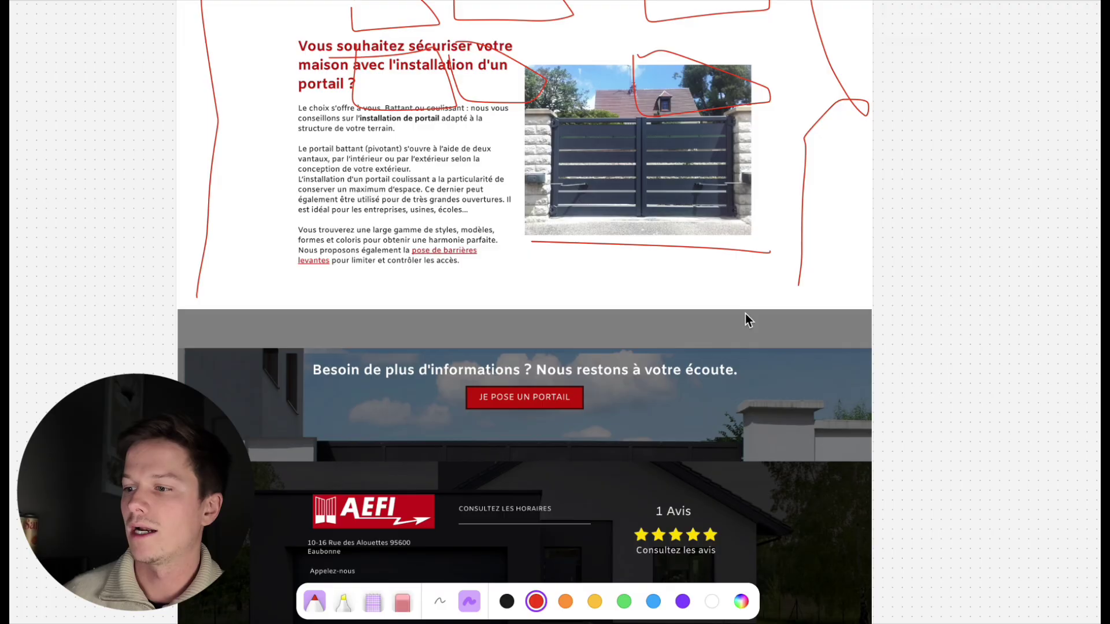
scroll(744, 313, "down", 3)
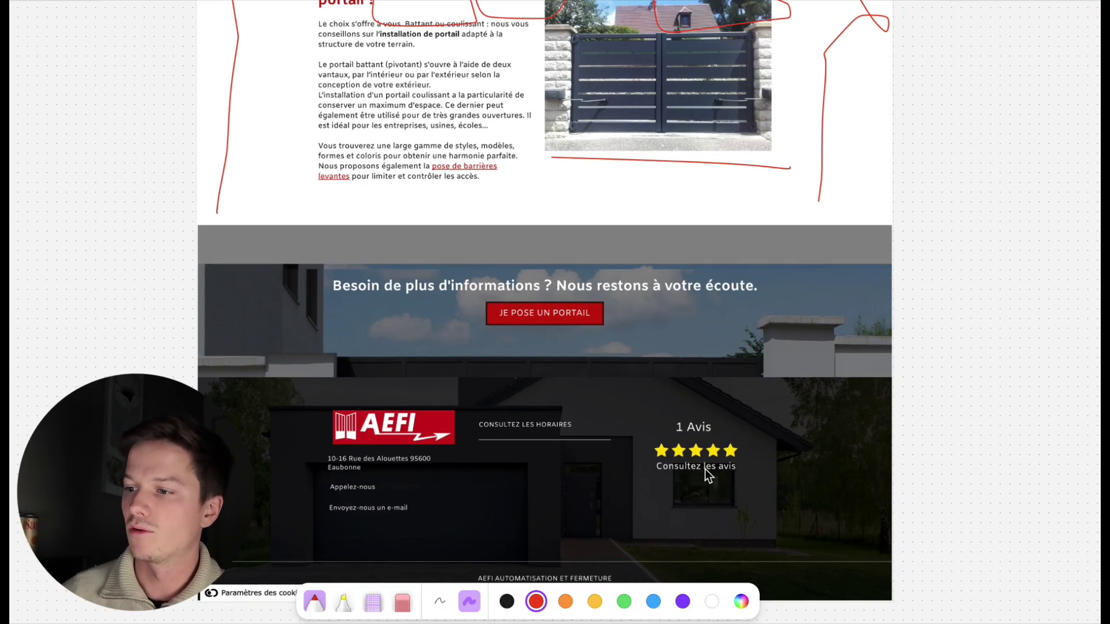
mouse_move(736, 474)
left_mouse_down()
mouse_move(647, 450)
mouse_move(725, 476)
mouse_move(644, 426)
left_mouse_up()
scroll(661, 418, "up", 5)
scroll(869, 376, "down", 5)
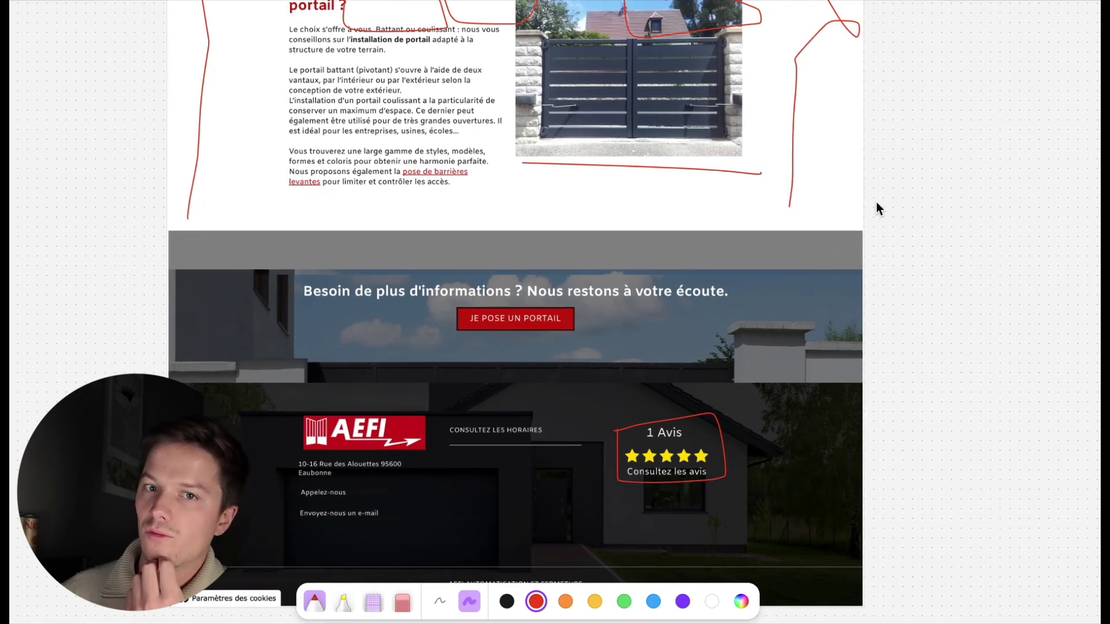
Step: Draw a red line and brace along the "Besoin de plus d'informations ?" banner's outer edge, and a small mark before its heading
left_click_drag(877, 202, 879, 264)
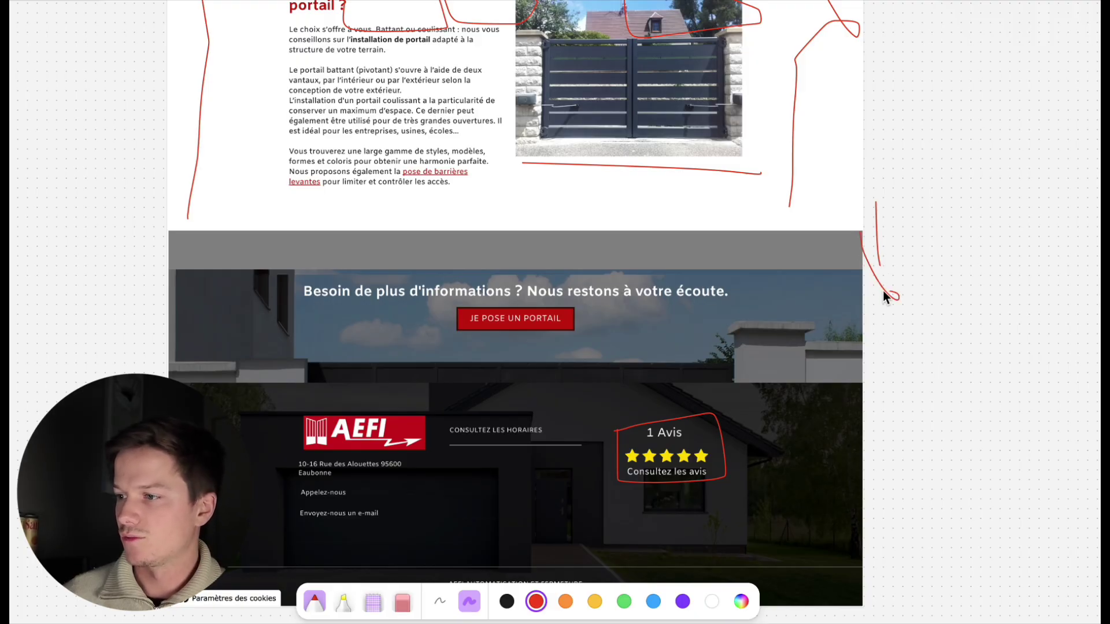
mouse_move(883, 293)
left_mouse_down()
mouse_move(855, 358)
mouse_move(859, 386)
left_mouse_up()
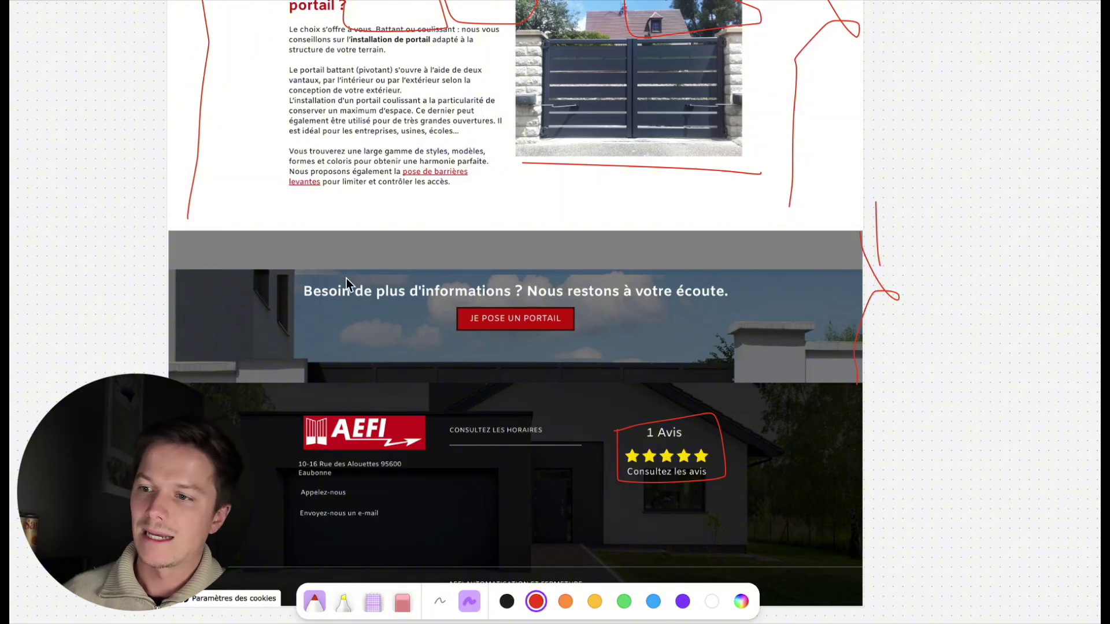
left_click_drag(301, 287, 302, 302)
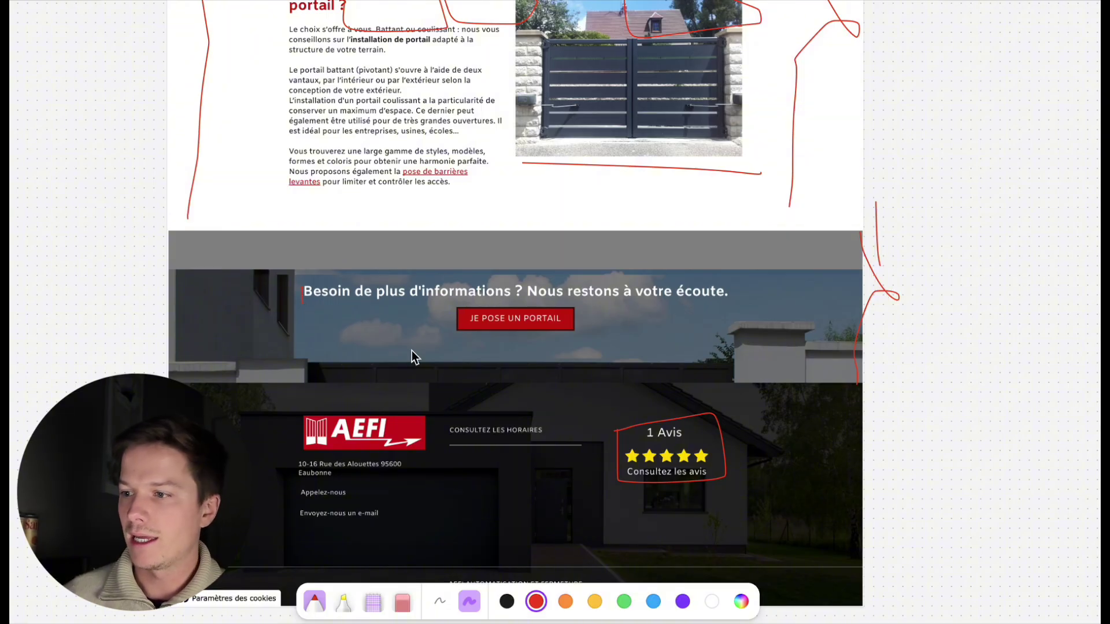
Step: Draw red margin lines and a brace before the banner's heading, and a long red line along the banner's border with the footer
mouse_move(210, 265)
left_mouse_down()
mouse_move(210, 351)
mouse_move(192, 383)
left_mouse_up()
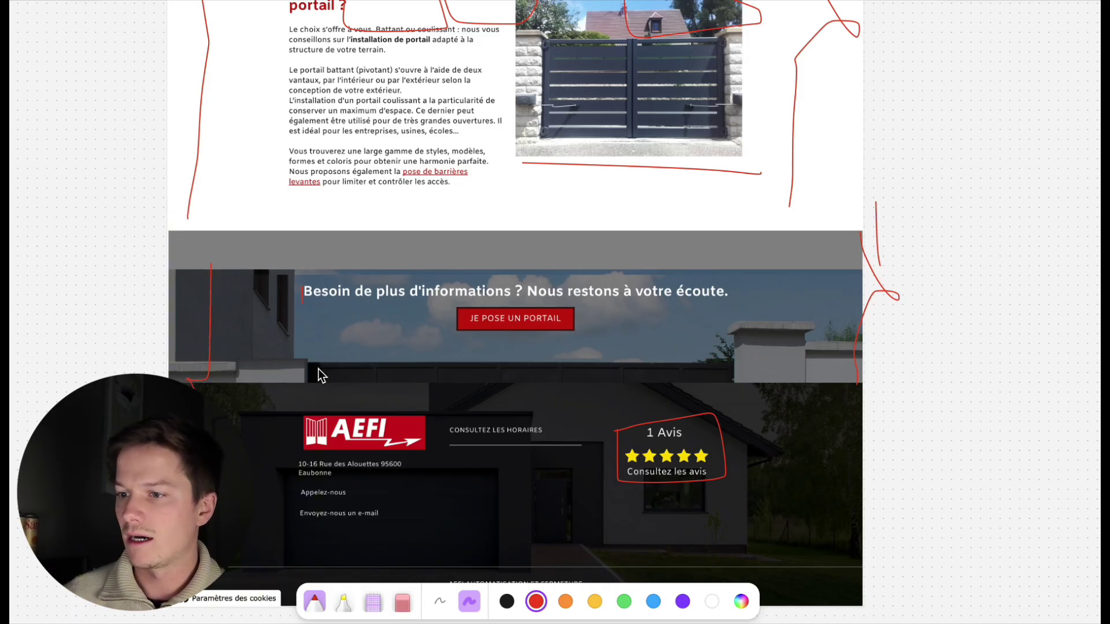
left_click_drag(203, 384, 821, 383)
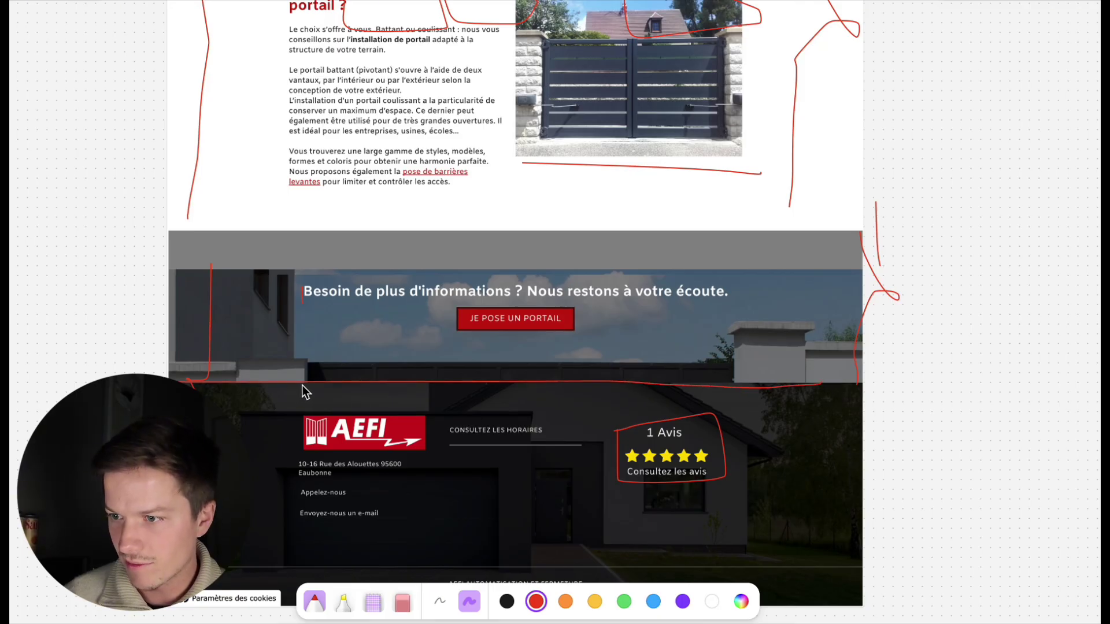
mouse_move(232, 233)
left_mouse_down()
mouse_move(220, 275)
mouse_move(247, 369)
left_mouse_up()
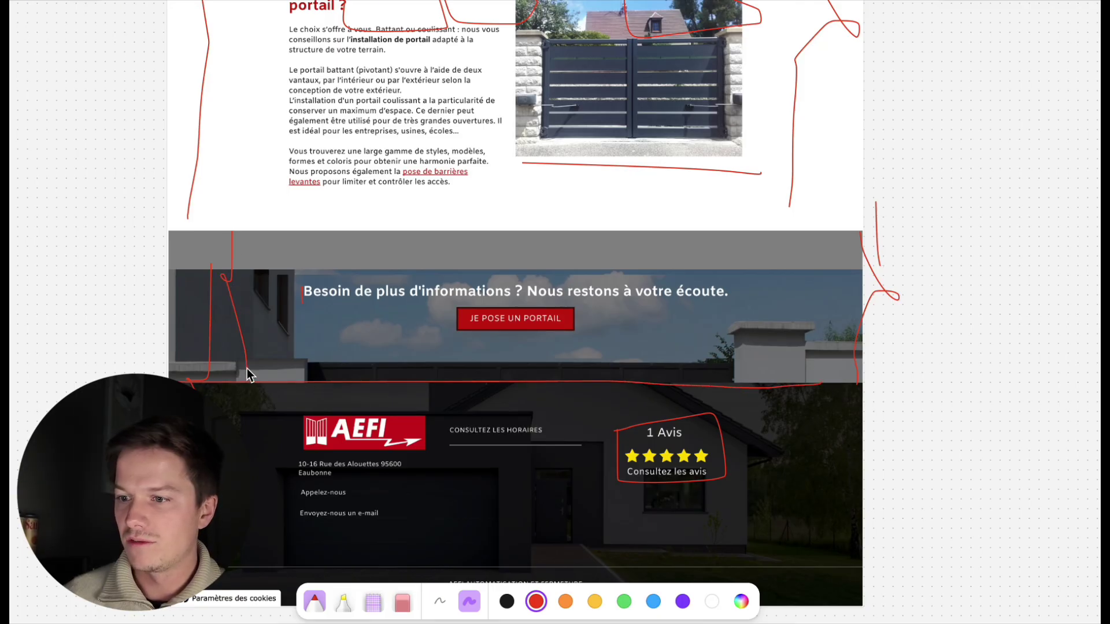
scroll(252, 335, "up", 2)
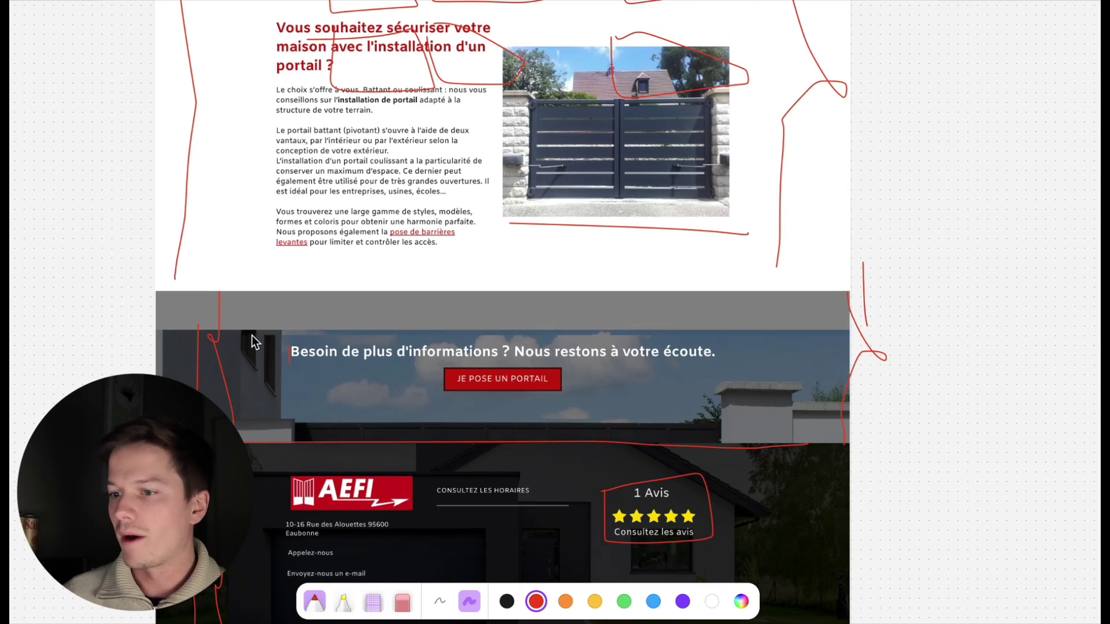
scroll(252, 335, "down", 4)
scroll(313, 422, "up", 2)
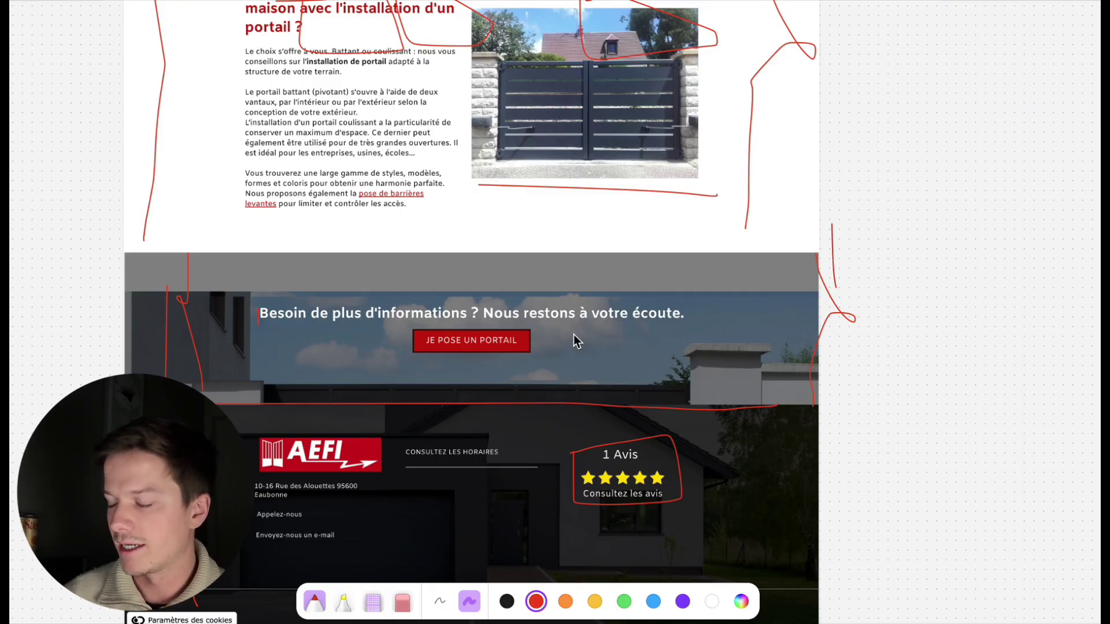
Step: Sketch a red heading box with three rows of bullets and text bars beneath it over the start of the call-to-action banner
scroll(680, 356, "up", 2)
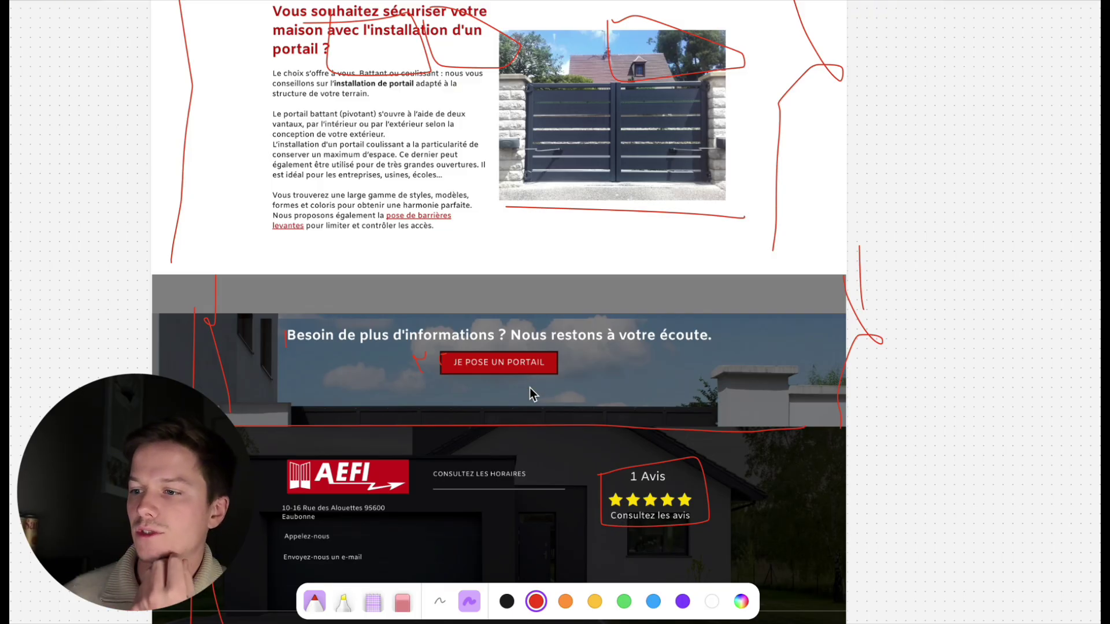
scroll(525, 369, "up", 20)
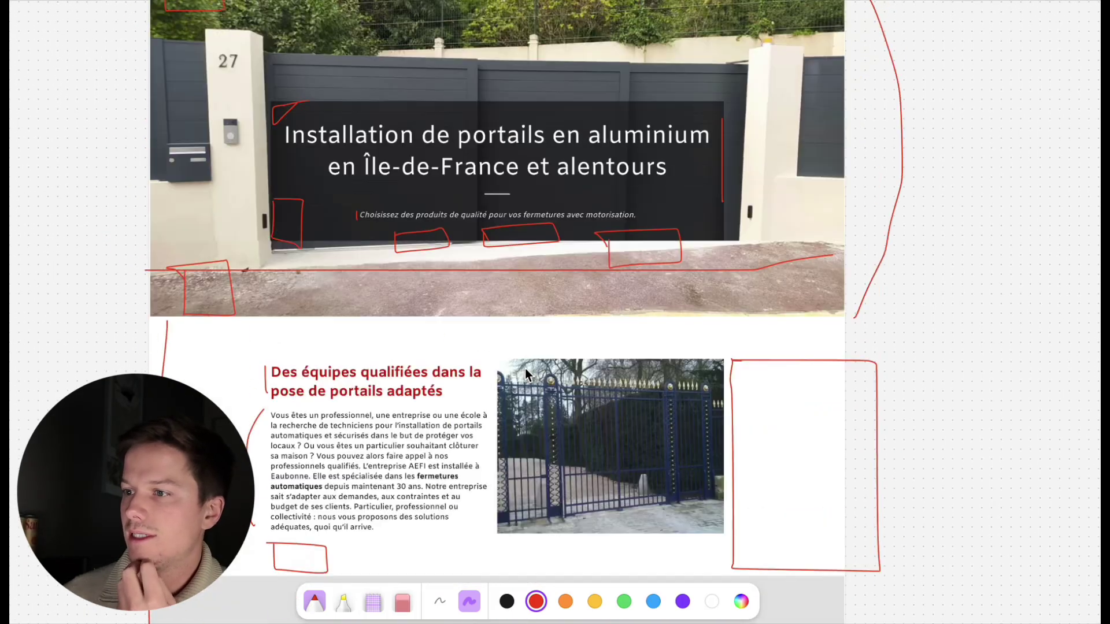
scroll(525, 369, "down", 20)
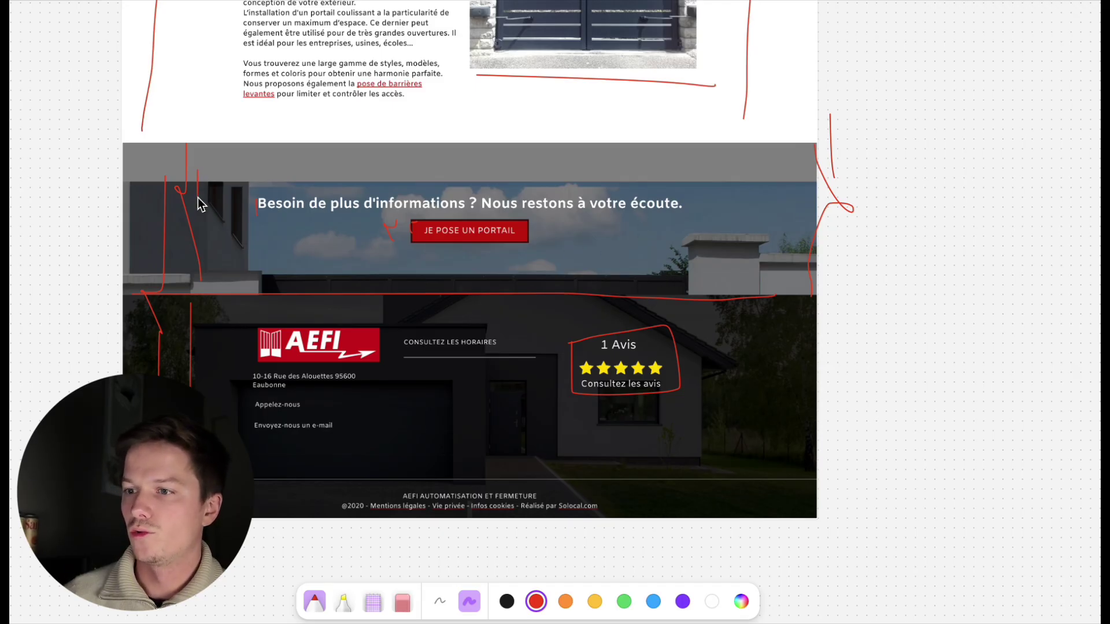
left_click_drag(198, 197, 399, 190)
left_click_drag(281, 179, 169, 188)
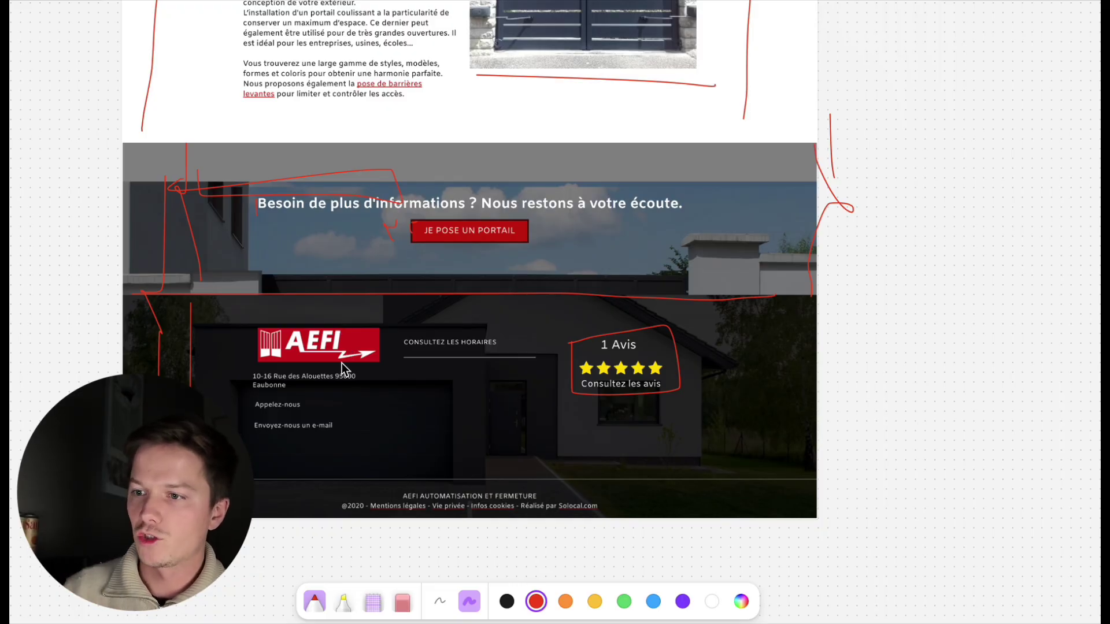
mouse_move(236, 225)
left_mouse_down()
mouse_move(301, 222)
mouse_move(297, 196)
mouse_move(208, 210)
mouse_move(219, 233)
mouse_move(326, 227)
mouse_move(253, 229)
left_mouse_up()
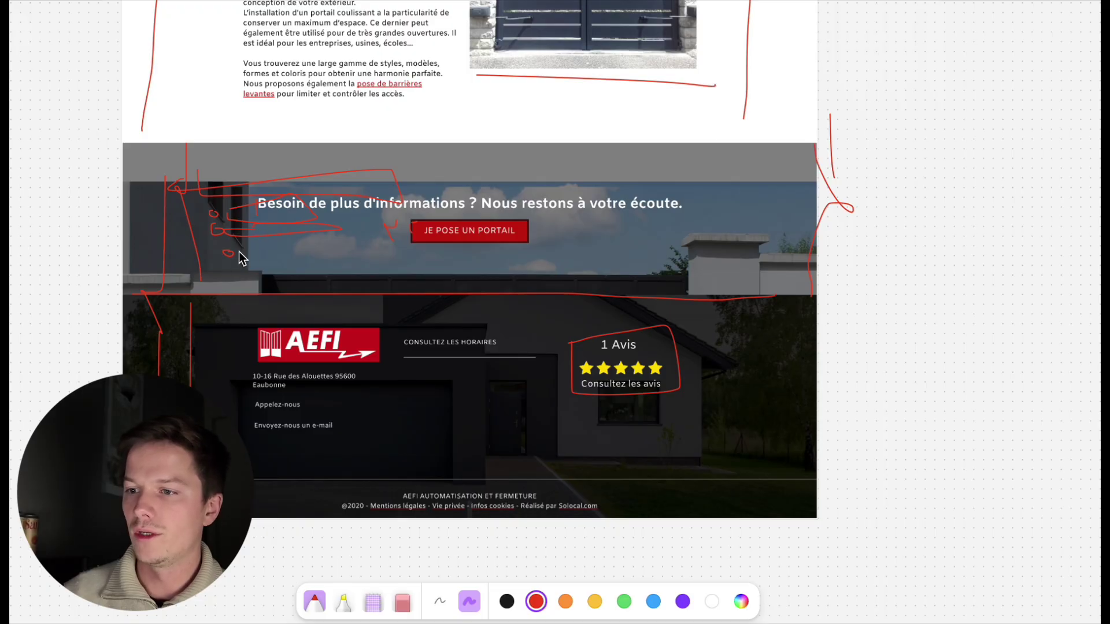
mouse_move(250, 251)
left_mouse_down()
mouse_move(332, 259)
mouse_move(225, 252)
left_mouse_up()
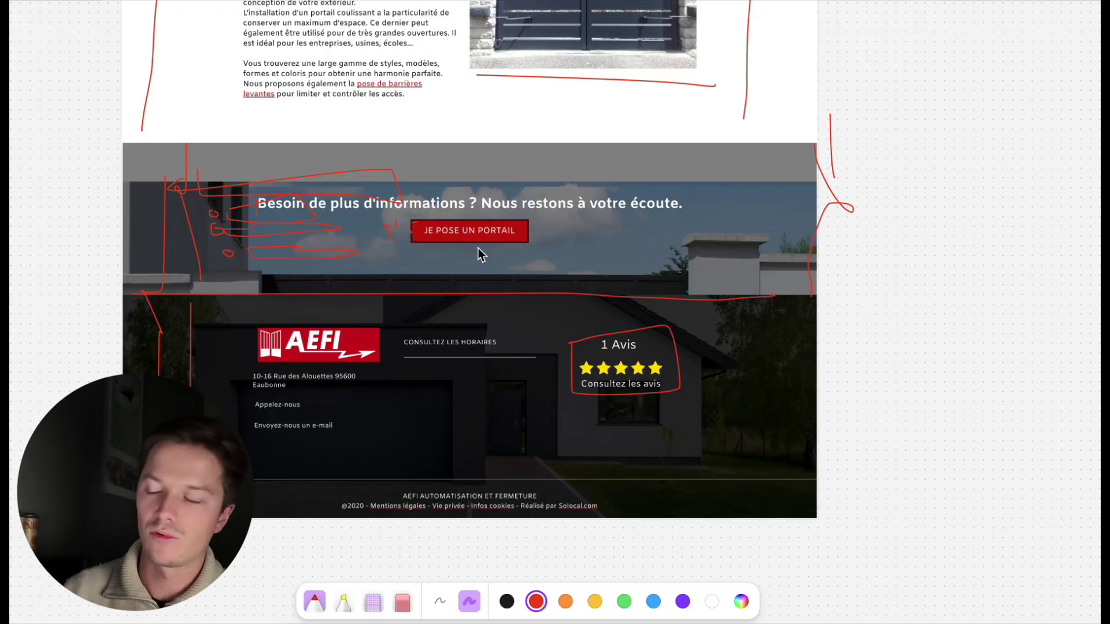
Step: Sketch a red form frame over the end of the call-to-action banner, with a heading box, two smaller side-by-side fields and a wide field beneath
left_click_drag(566, 151, 608, 287)
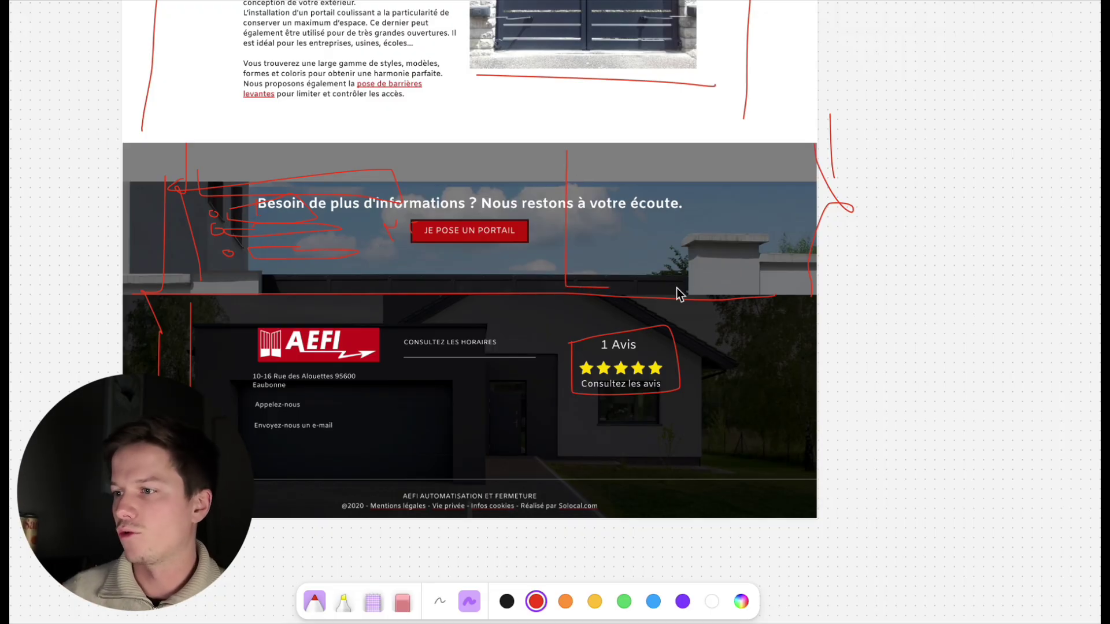
left_click_drag(776, 163, 548, 146)
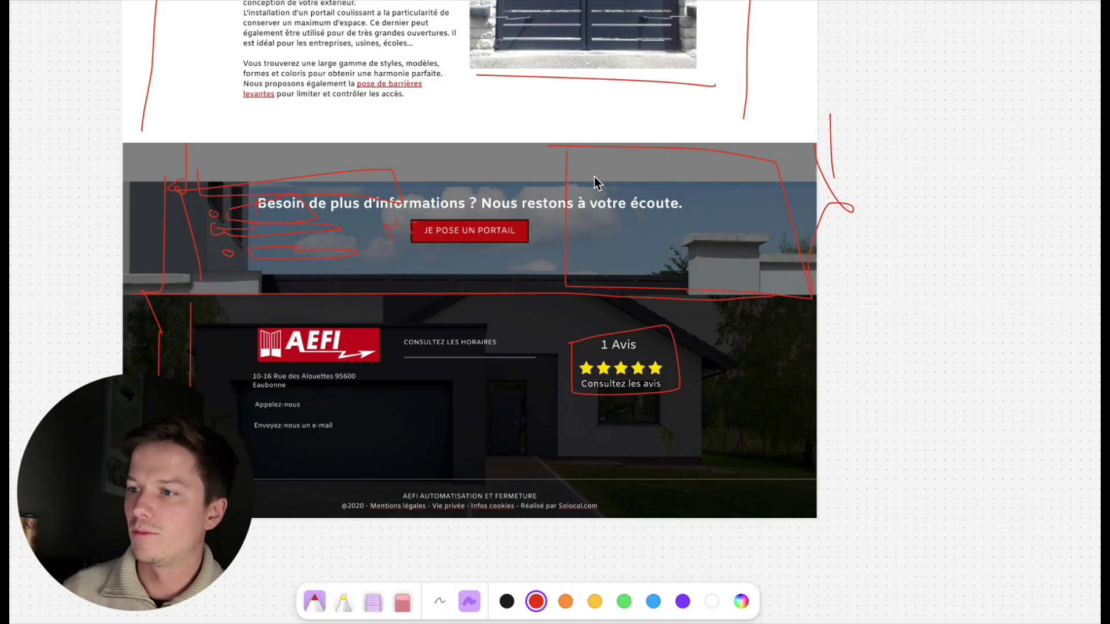
left_click_drag(596, 164, 687, 216)
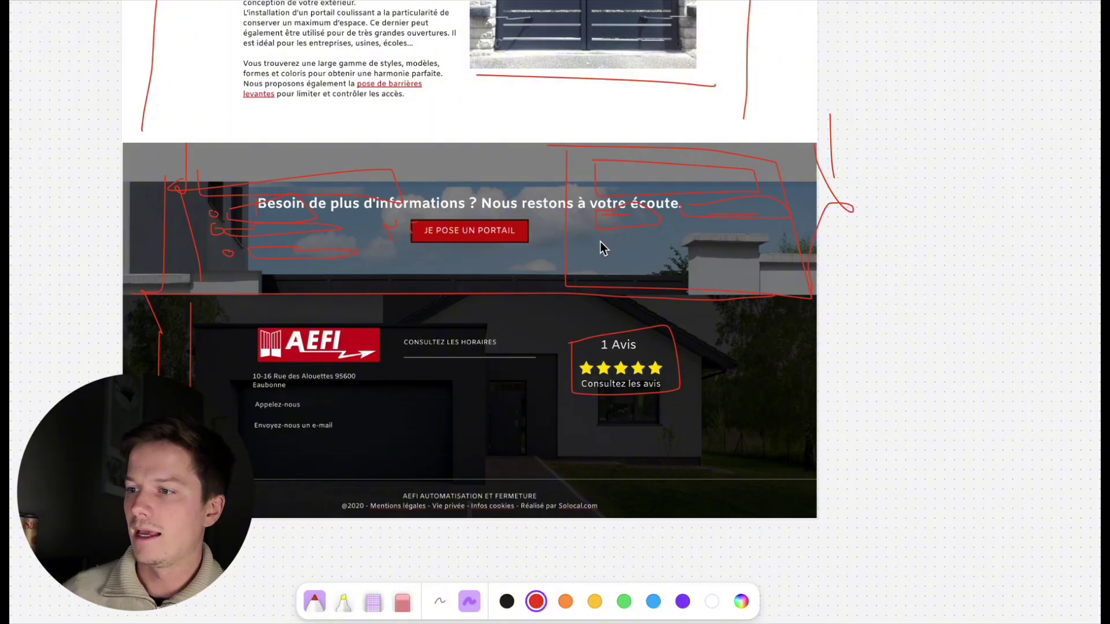
mouse_move(600, 242)
left_mouse_down()
mouse_move(799, 274)
mouse_move(789, 238)
mouse_move(600, 237)
left_mouse_up()
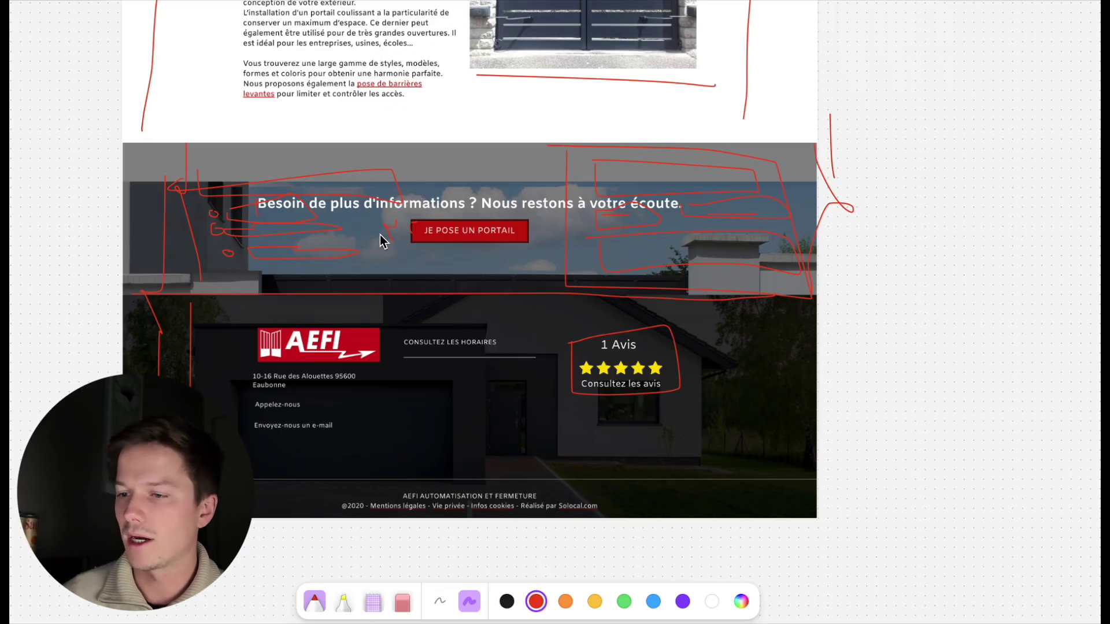
Step: Review the annotated page between the header, hero image, call-to-action banner and footer
scroll(382, 249, "up", 1)
scroll(404, 250, "up", 1)
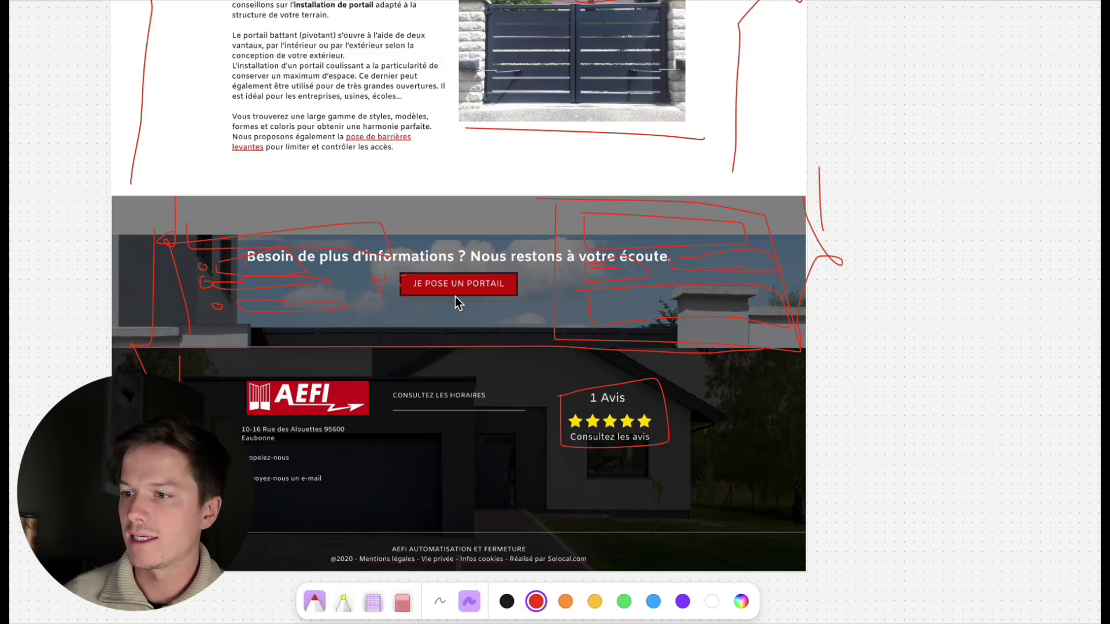
scroll(455, 296, "up", 3)
scroll(456, 303, "down", 3)
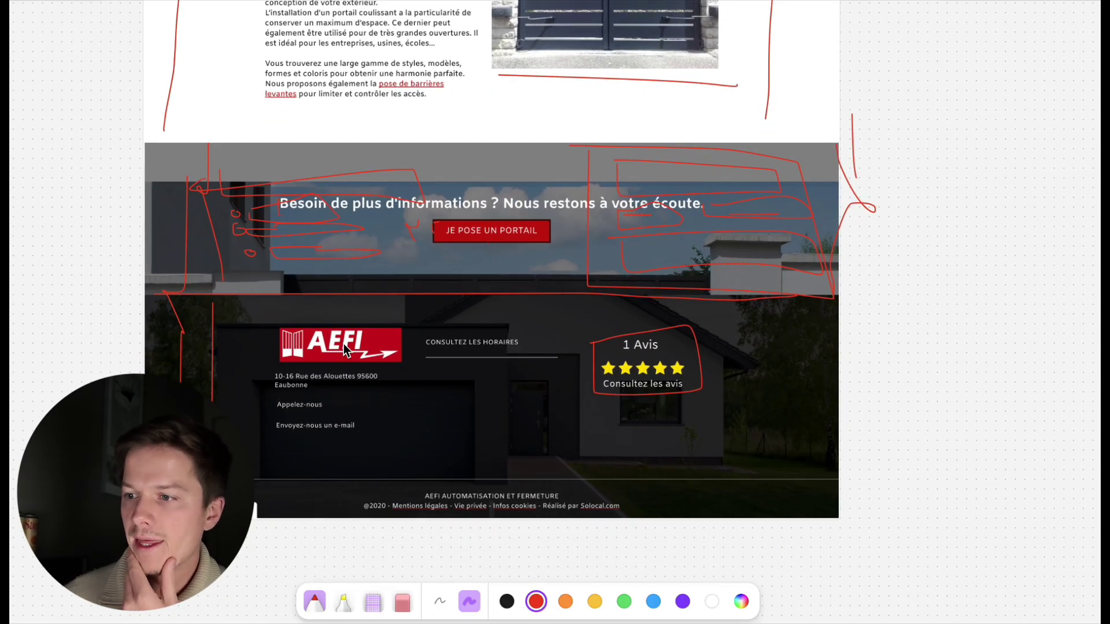
scroll(344, 349, "up", 10)
scroll(343, 344, "up", 10)
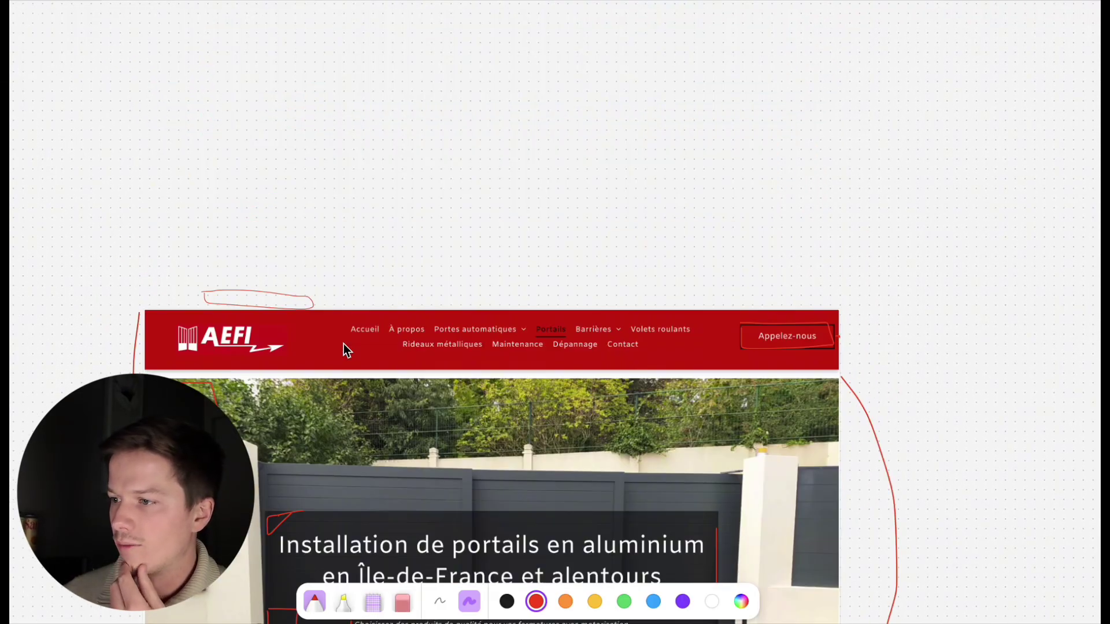
scroll(343, 345, "down", 2)
scroll(343, 344, "down", 10)
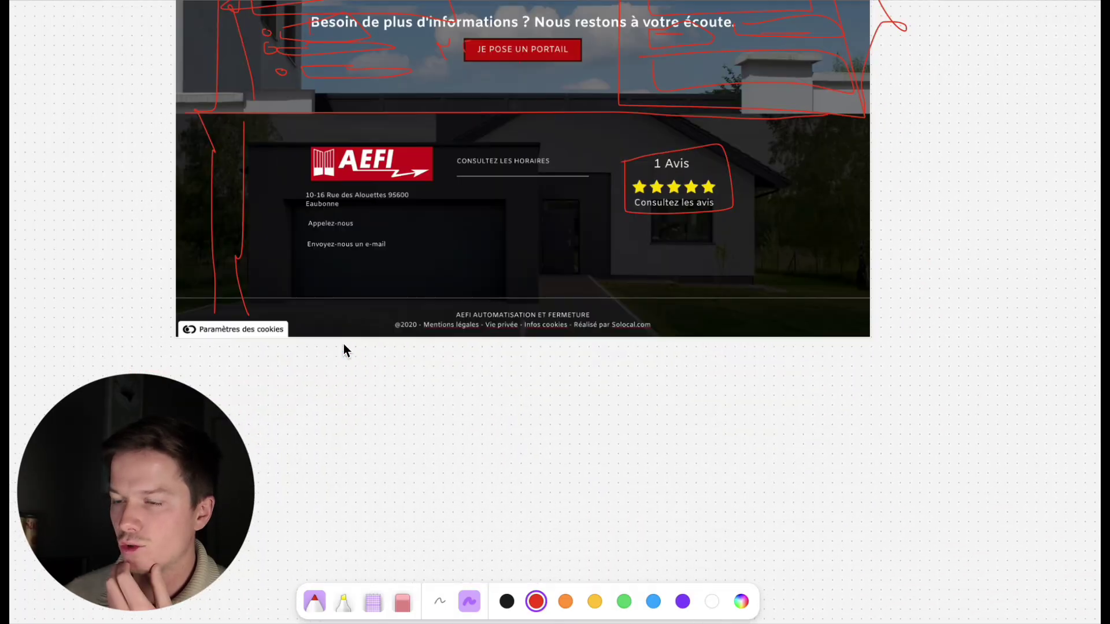
scroll(344, 345, "up", 1)
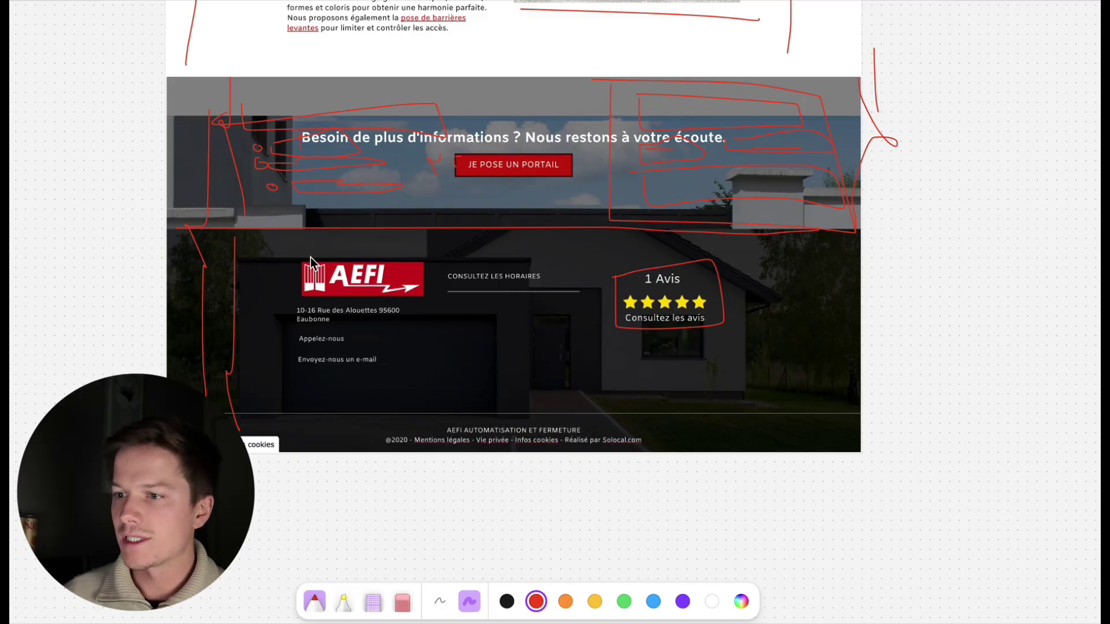
scroll(311, 260, "up", 9)
scroll(311, 257, "up", 20)
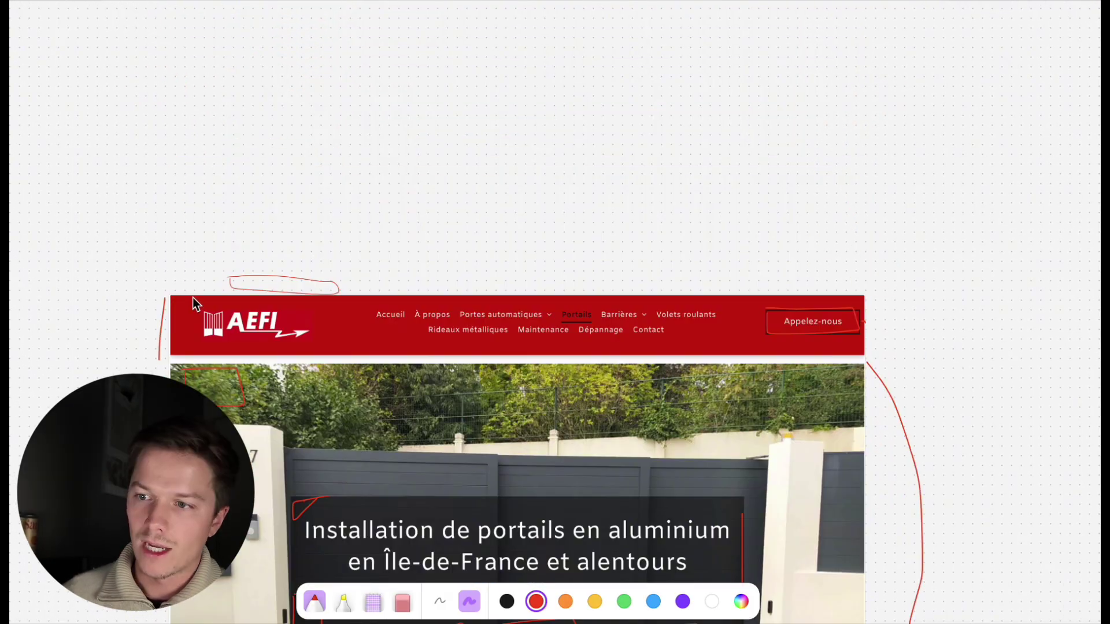
scroll(175, 352, "down", 7)
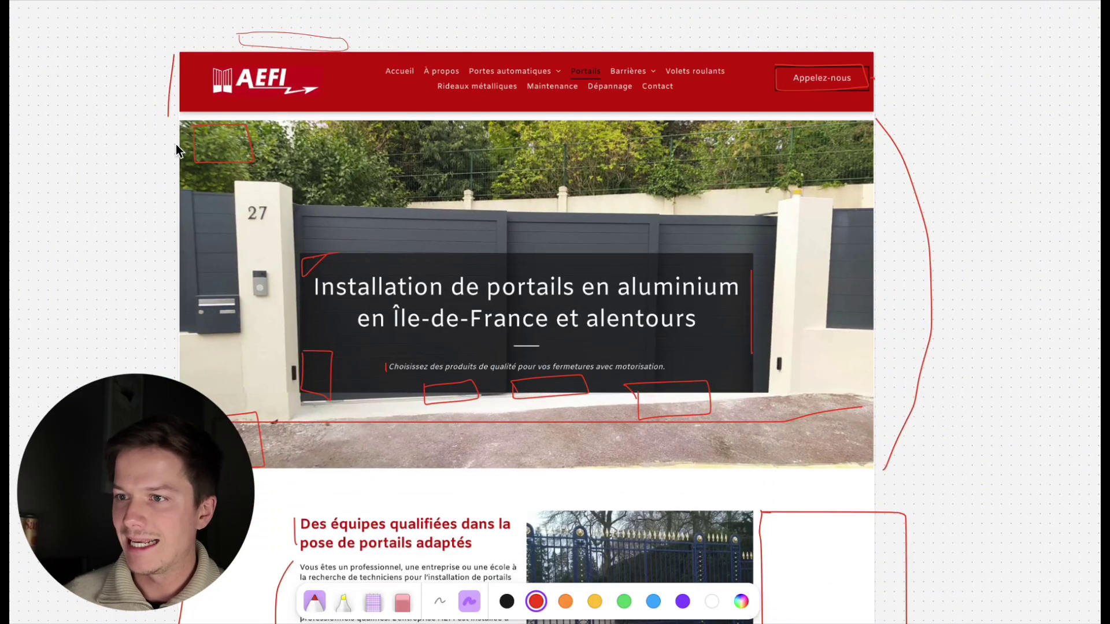
Step: Draw a red margin line at the footer's outer edge, and separate red brackets alongside the call-to-action banner and the footer
scroll(187, 101, "down", 20)
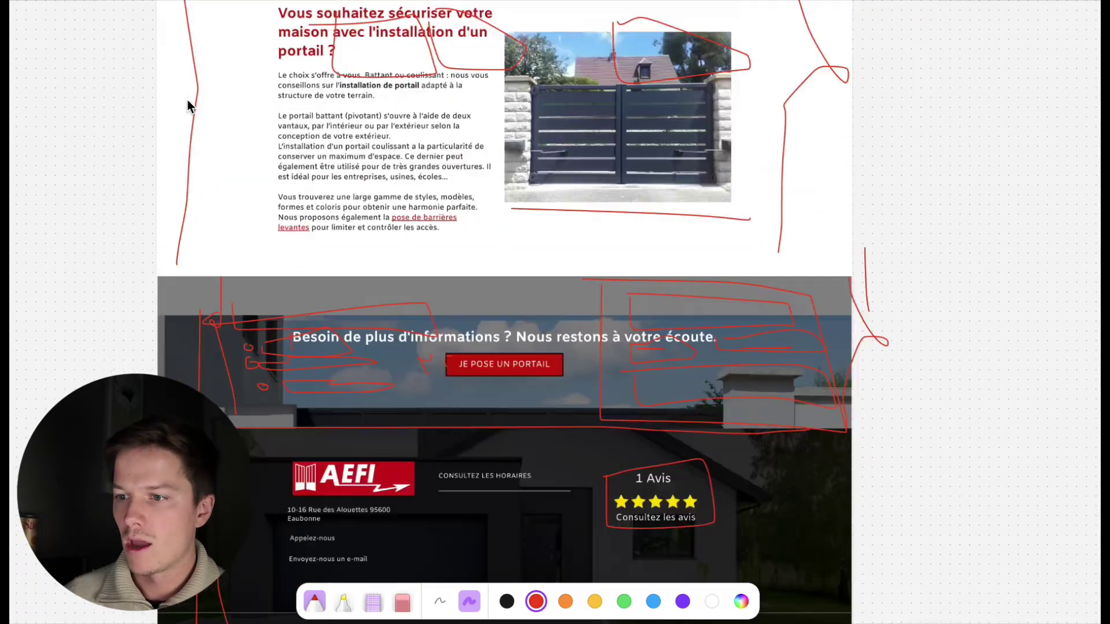
left_click_drag(159, 231, 181, 380)
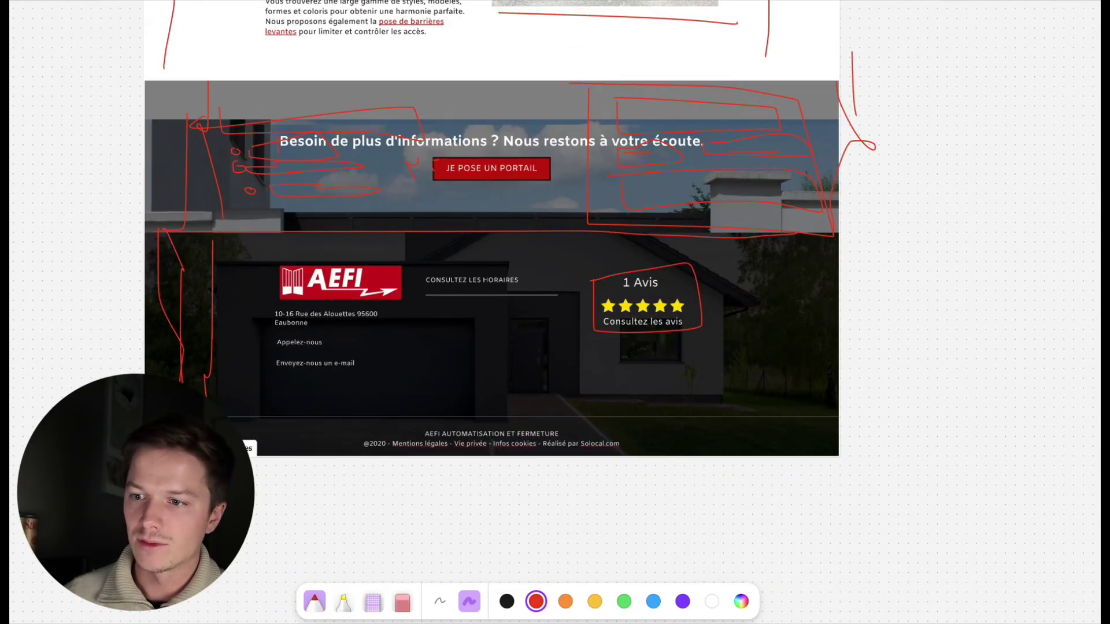
mouse_move(134, 78)
left_mouse_down()
mouse_move(109, 124)
mouse_move(128, 221)
mouse_move(112, 376)
left_mouse_up()
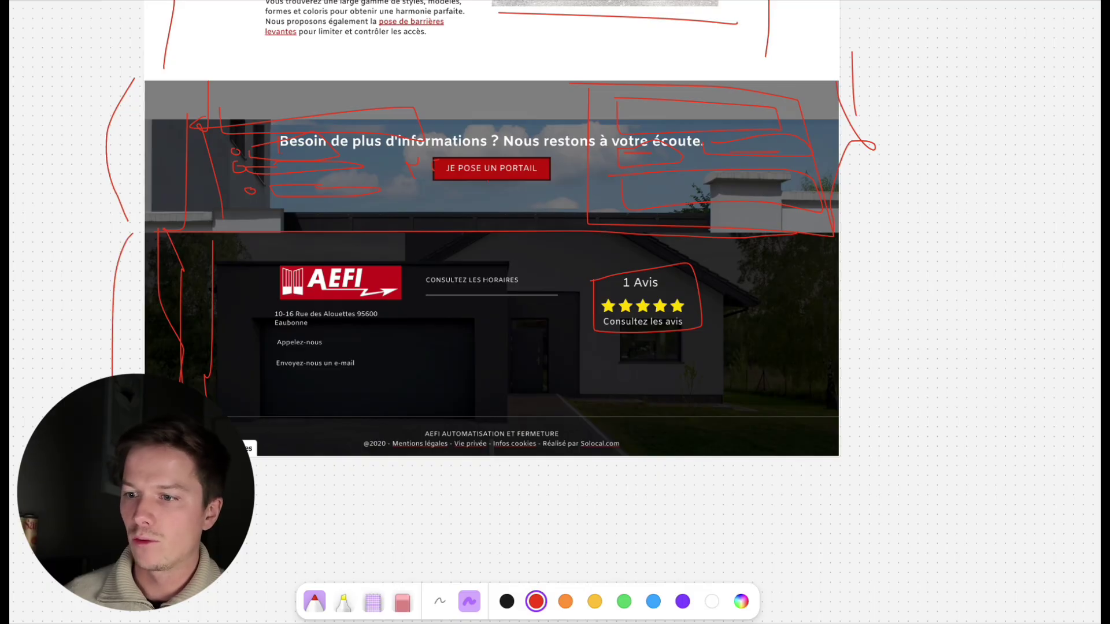
Step: Outline the cookie settings button in red, and mark the footer's contact block with a side line and underlines beneath "Appelez-nous" and "Envoyez-nous un e-mail"
mouse_move(234, 428)
left_mouse_down()
mouse_move(254, 439)
mouse_move(250, 458)
left_mouse_up()
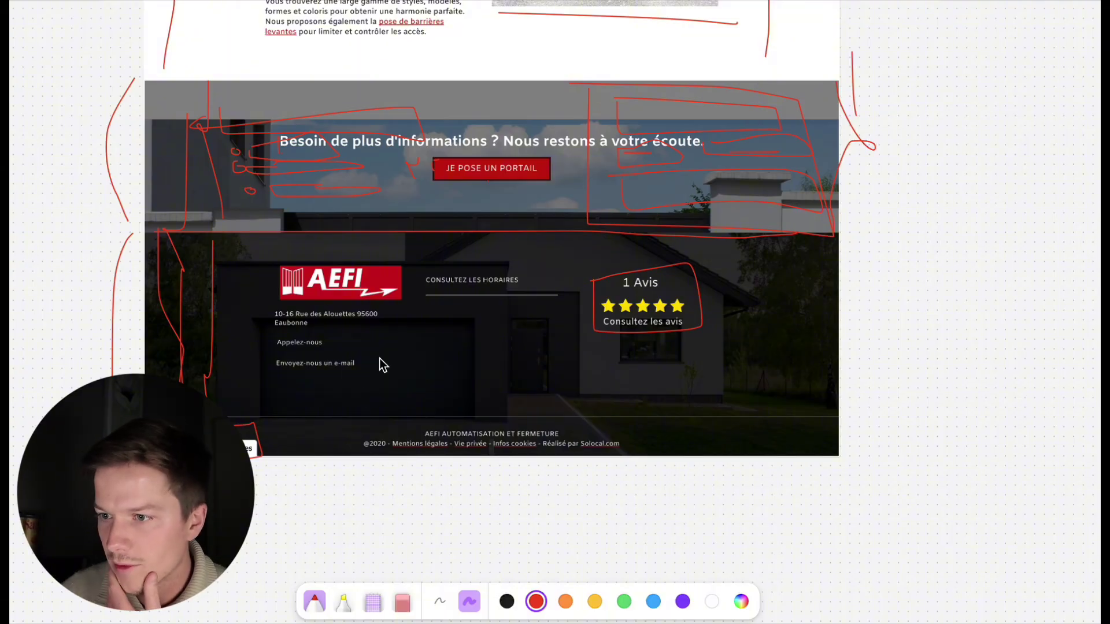
mouse_move(262, 309)
left_mouse_down()
mouse_move(260, 379)
mouse_move(327, 352)
mouse_move(382, 375)
left_mouse_up()
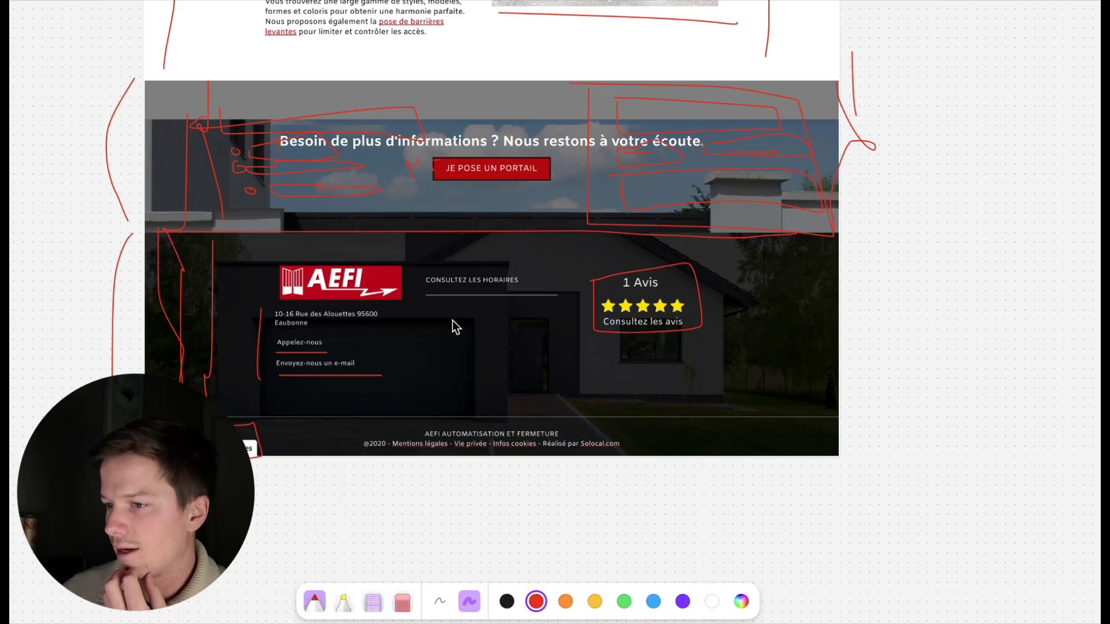
Step: Sketch a tall red column box with a smaller logo box inside it on the empty canvas above the AEFI header
scroll(452, 320, "up", 3)
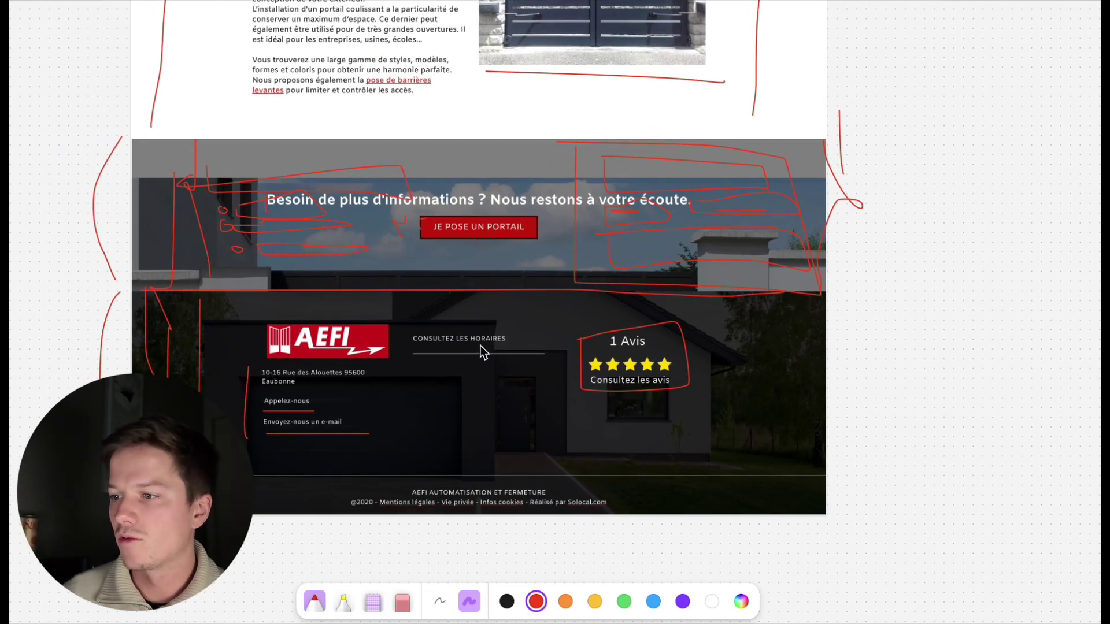
scroll(481, 346, "up", 15)
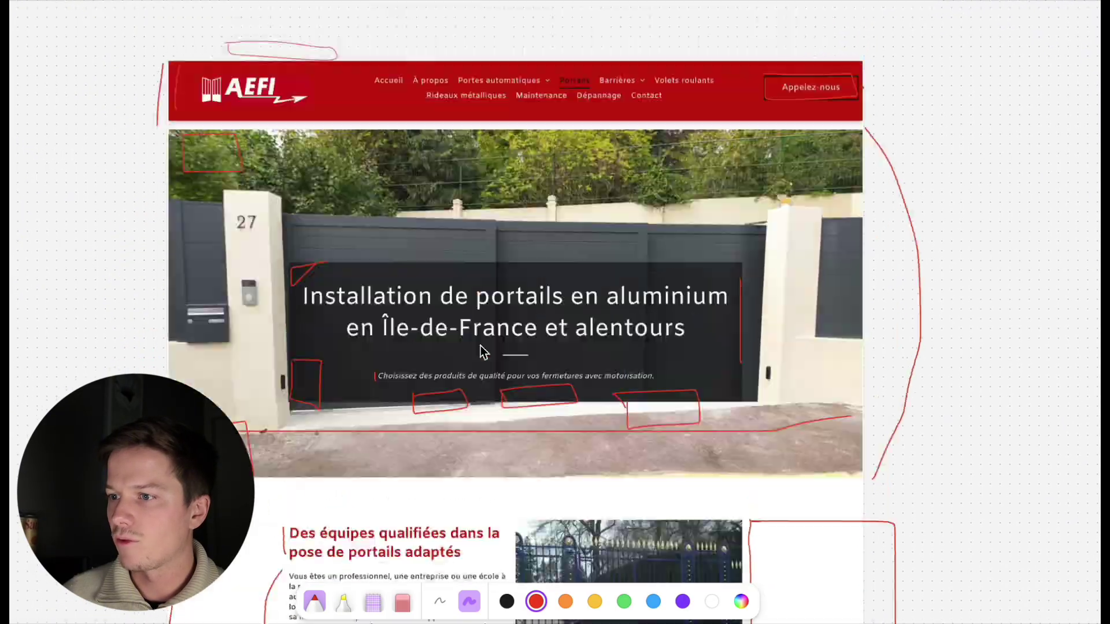
scroll(480, 351, "down", 5)
scroll(392, 220, "up", 2)
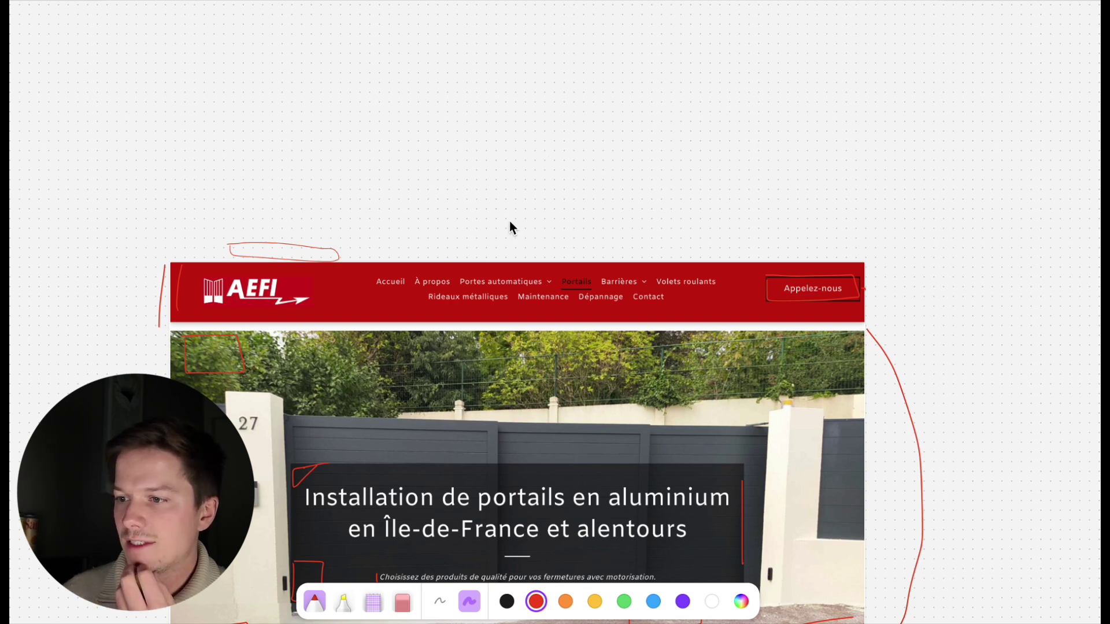
scroll(508, 249, "down", 3)
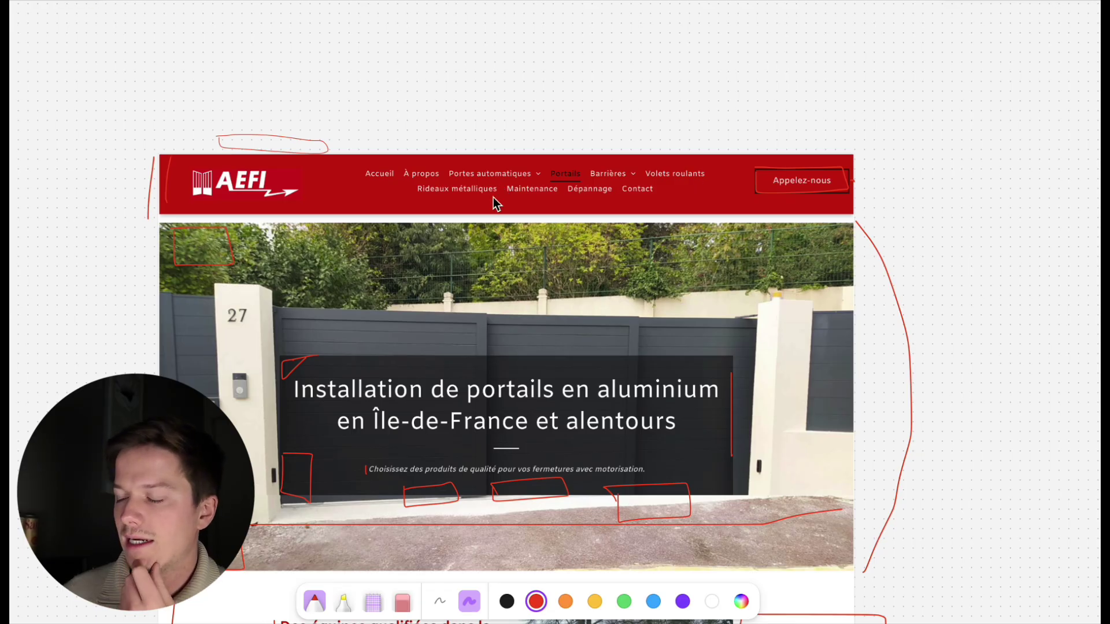
scroll(653, 196, "up", 5)
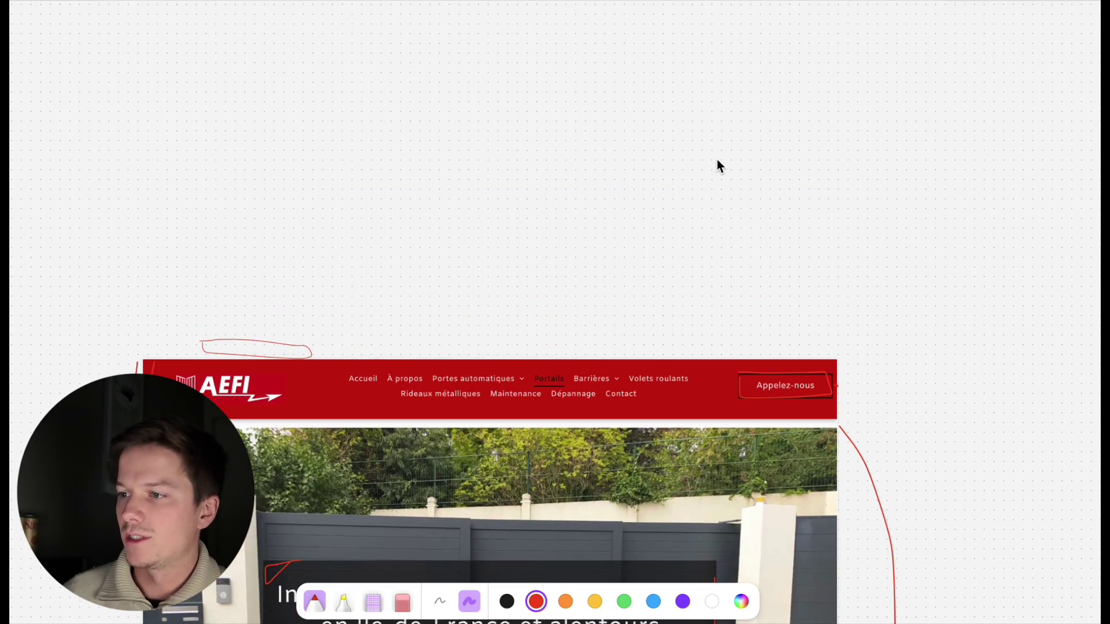
mouse_move(220, 155)
left_mouse_down()
mouse_move(221, 358)
mouse_move(354, 341)
mouse_move(324, 122)
mouse_move(224, 148)
left_mouse_up()
mouse_move(232, 207)
left_mouse_down()
mouse_move(301, 212)
mouse_move(230, 164)
left_mouse_up()
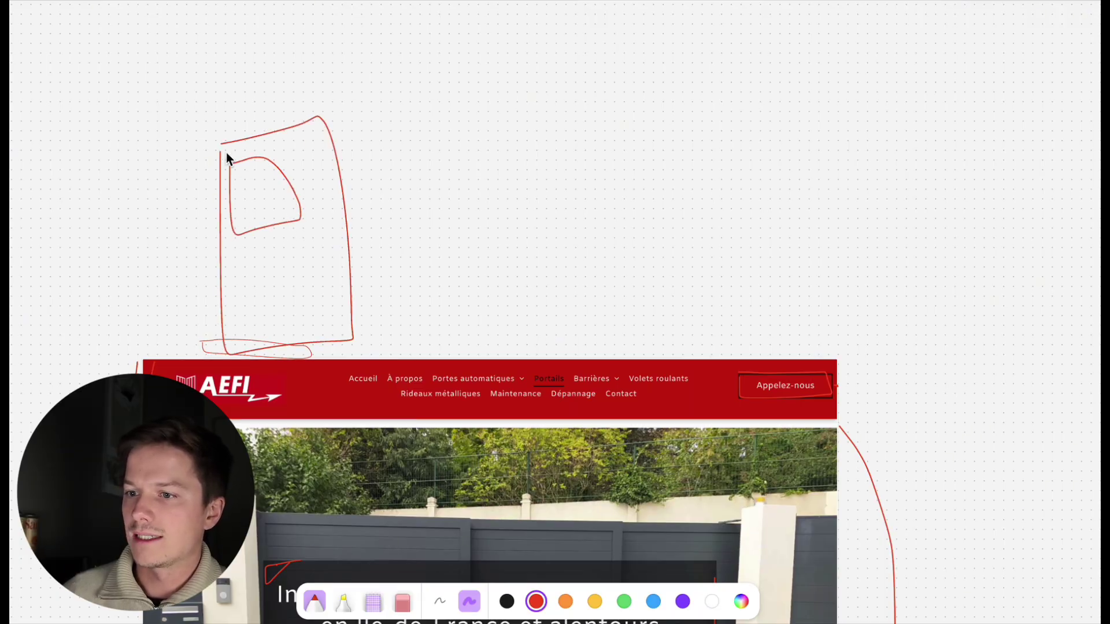
Step: Draw a wide red outer frame around the column sketch and add three more column boxes beside the first one
left_click_drag(156, 99, 152, 358)
mouse_move(160, 106)
left_mouse_down()
mouse_move(937, 179)
mouse_move(884, 355)
mouse_move(309, 376)
mouse_move(147, 350)
left_mouse_up()
mouse_move(372, 126)
left_mouse_down()
mouse_move(391, 380)
mouse_move(494, 349)
mouse_move(500, 236)
mouse_move(491, 139)
mouse_move(467, 125)
mouse_move(377, 131)
left_mouse_up()
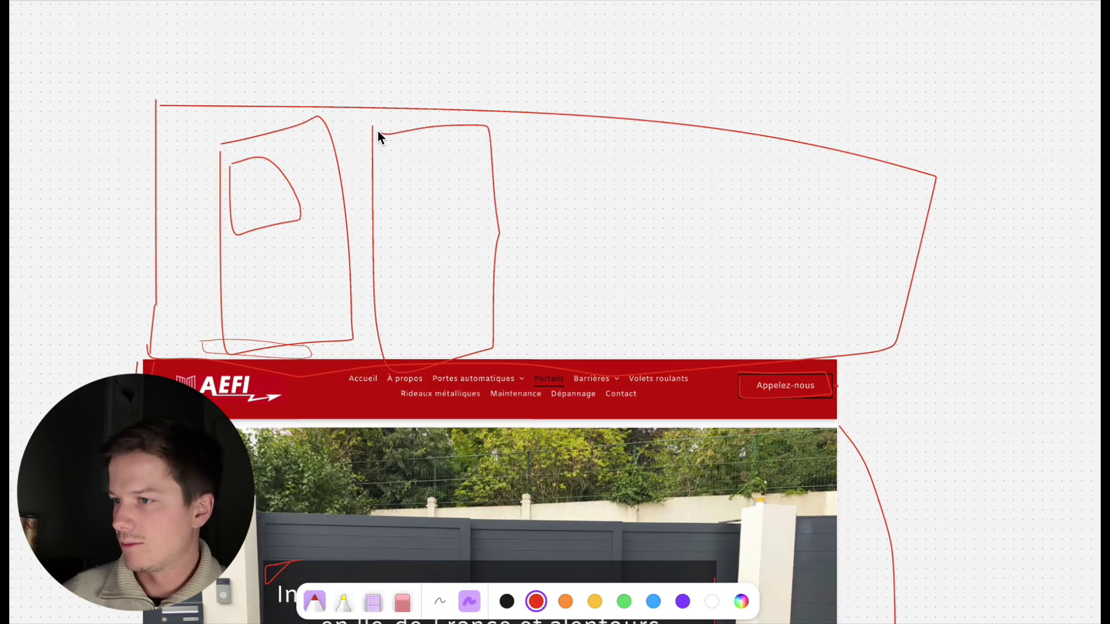
mouse_move(537, 141)
left_mouse_down()
mouse_move(626, 357)
mouse_move(637, 320)
mouse_move(610, 132)
mouse_move(535, 131)
left_mouse_up()
mouse_move(717, 143)
left_mouse_down()
mouse_move(731, 344)
mouse_move(942, 328)
mouse_move(859, 167)
mouse_move(794, 138)
mouse_move(662, 129)
left_mouse_up()
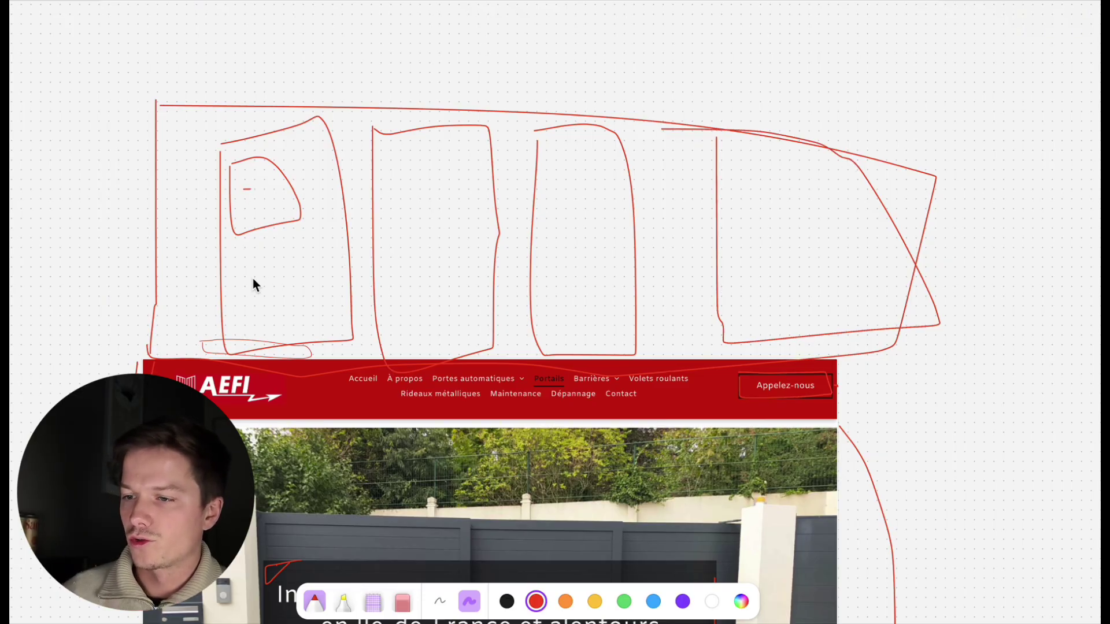
Step: Add two red text lines beneath the logo box in the first column and six text lines down the second column
left_click_drag(240, 284, 337, 285)
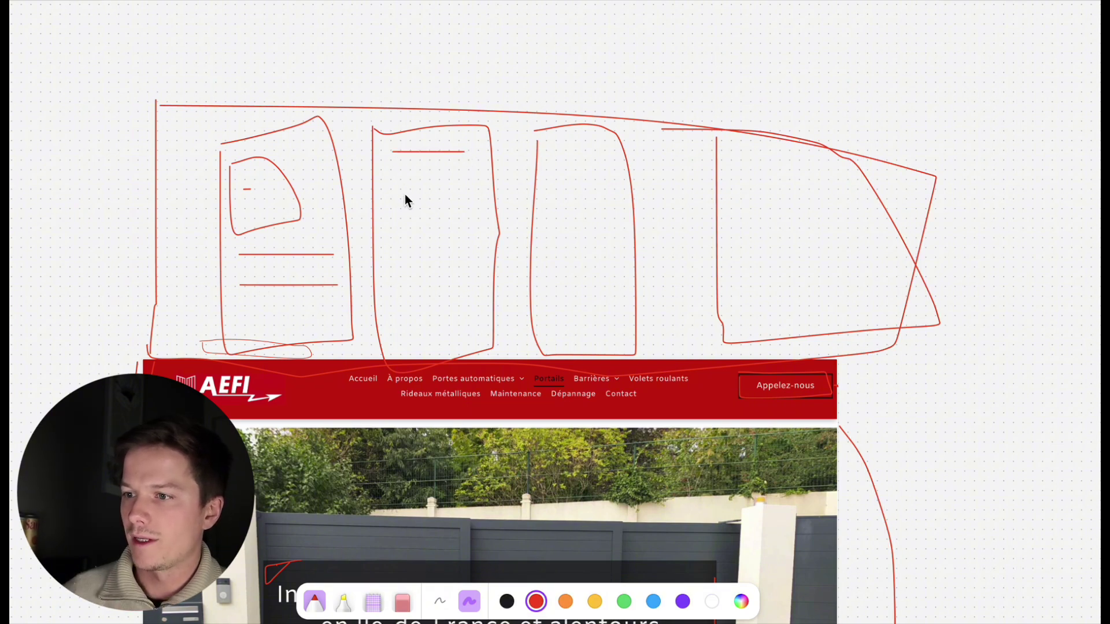
left_click_drag(402, 204, 464, 206)
left_click_drag(409, 236, 492, 235)
left_click_drag(408, 266, 487, 264)
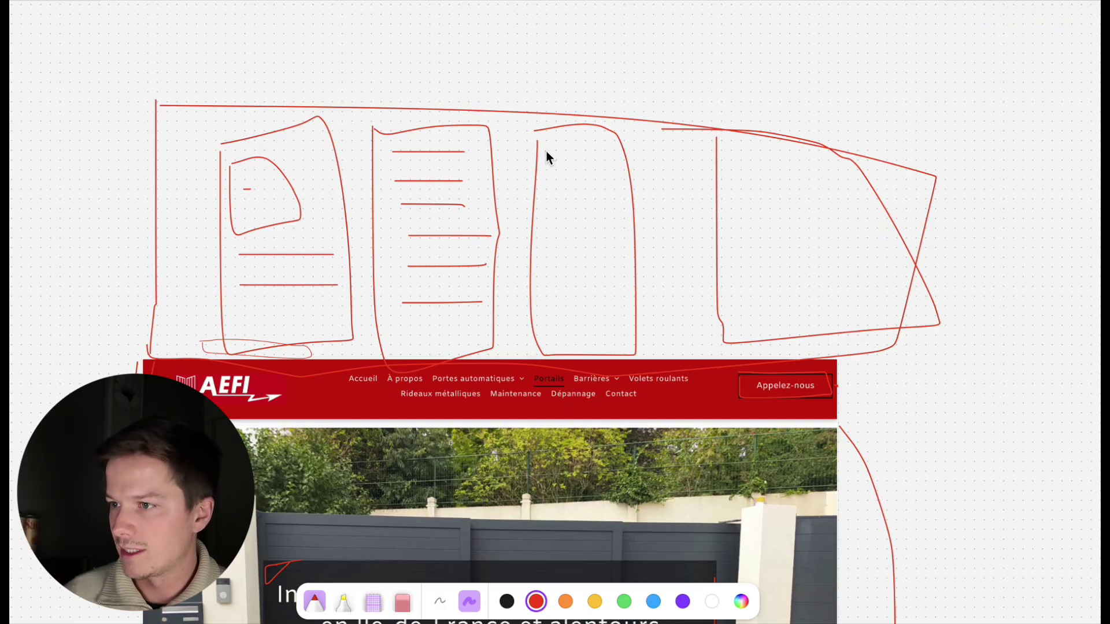
Step: Fill the third column of the wireframe with seven short red text lines
left_click_drag(546, 151, 602, 143)
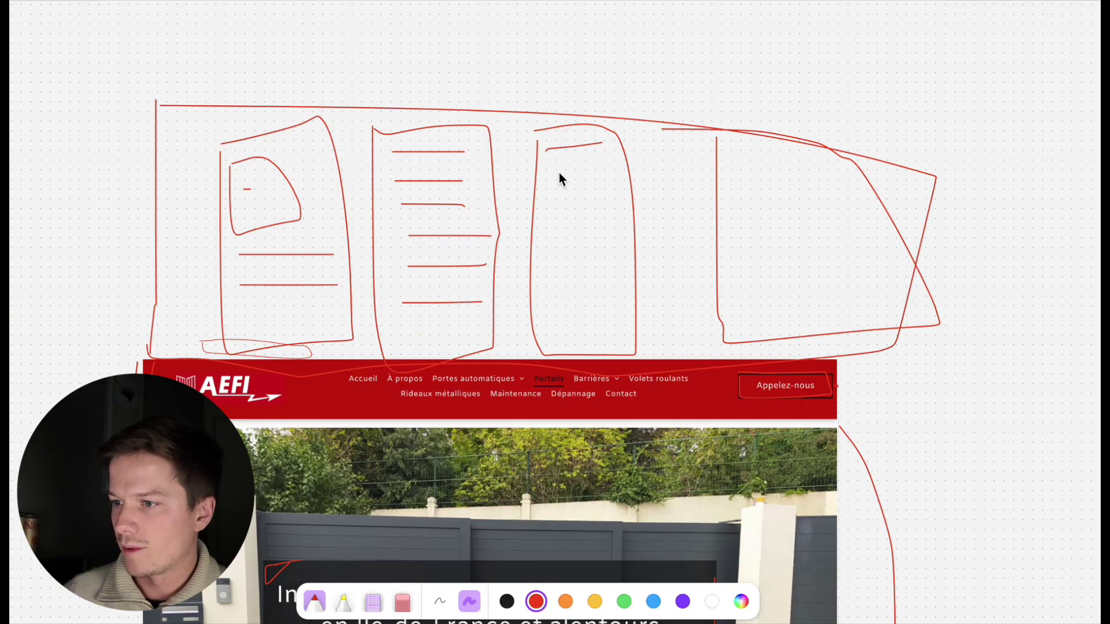
left_click_drag(557, 172, 597, 173)
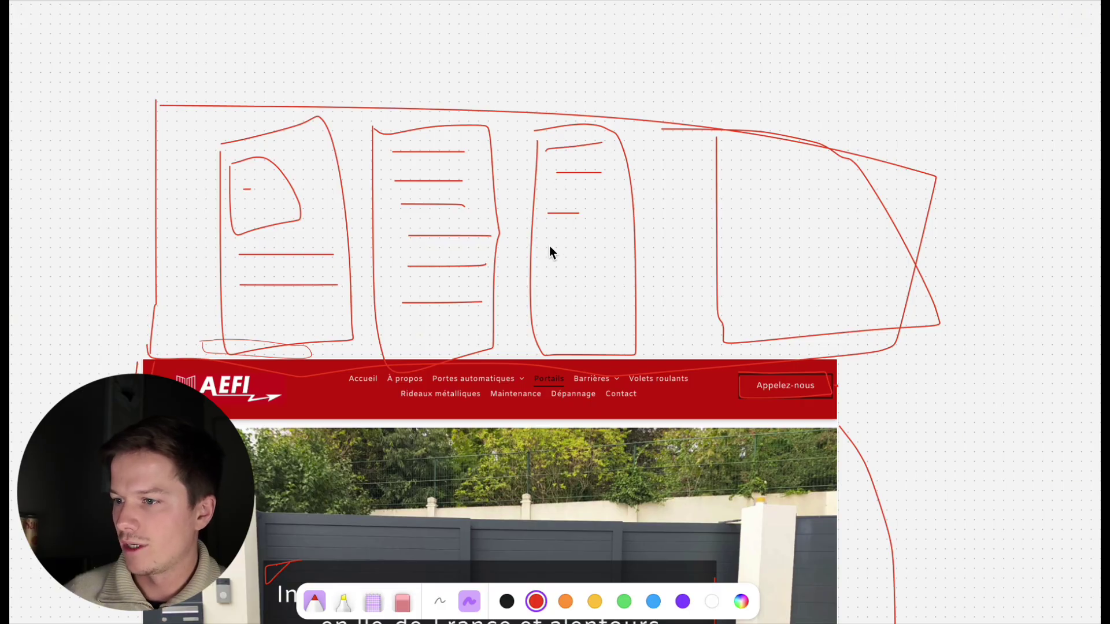
left_click_drag(549, 246, 598, 245)
left_click_drag(530, 284, 589, 284)
left_click_drag(538, 310, 609, 310)
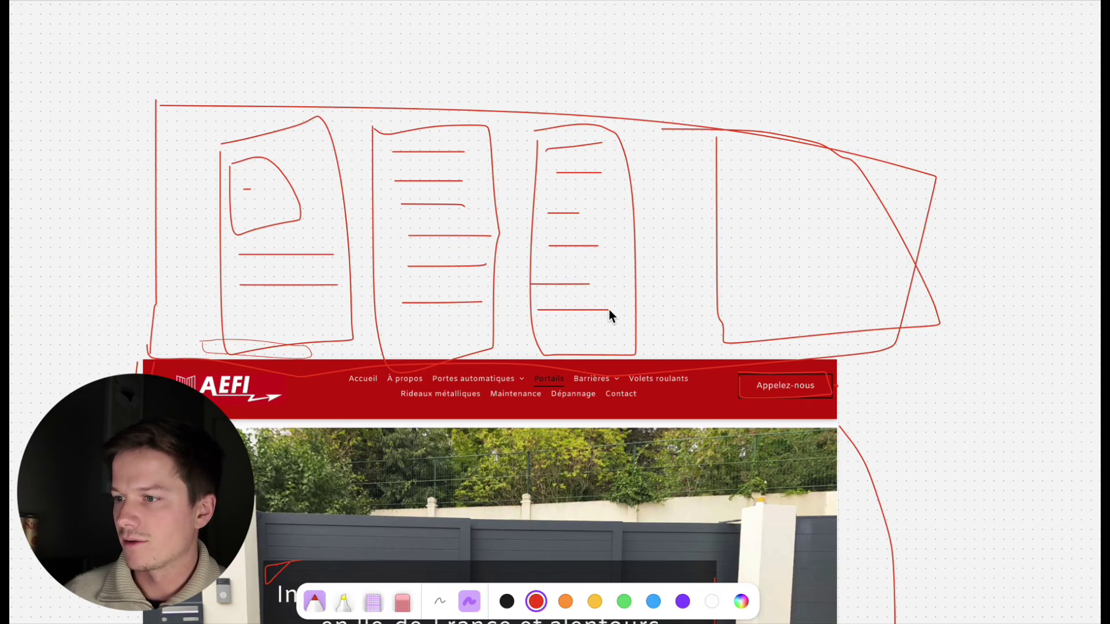
left_click_drag(554, 334, 602, 333)
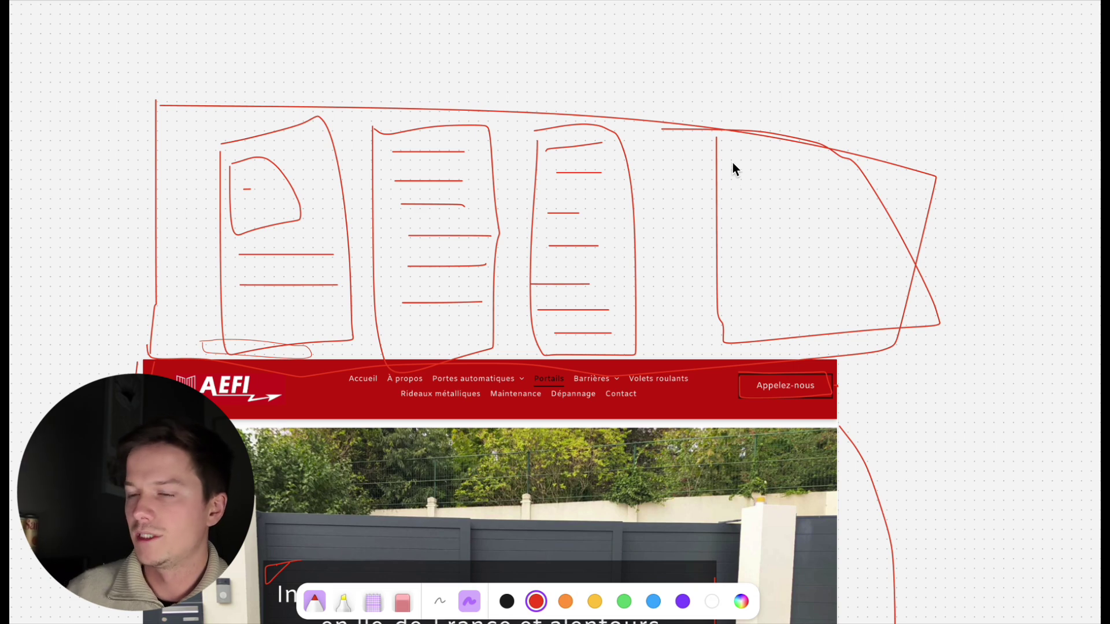
Step: Sketch two red text lines with a button-shaped box beneath them in the wireframe's fourth column
left_click(746, 140)
left_click_drag(739, 189, 846, 189)
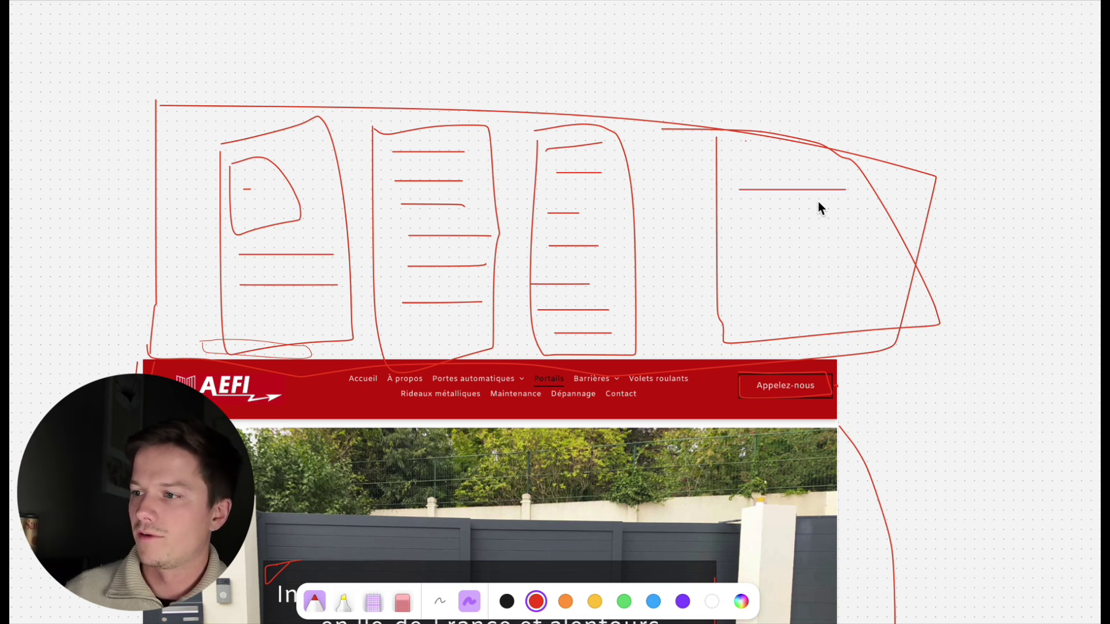
left_click_drag(749, 221, 856, 221)
mouse_move(751, 260)
left_mouse_down()
mouse_move(876, 259)
mouse_move(870, 299)
mouse_move(710, 280)
mouse_move(759, 262)
left_mouse_up()
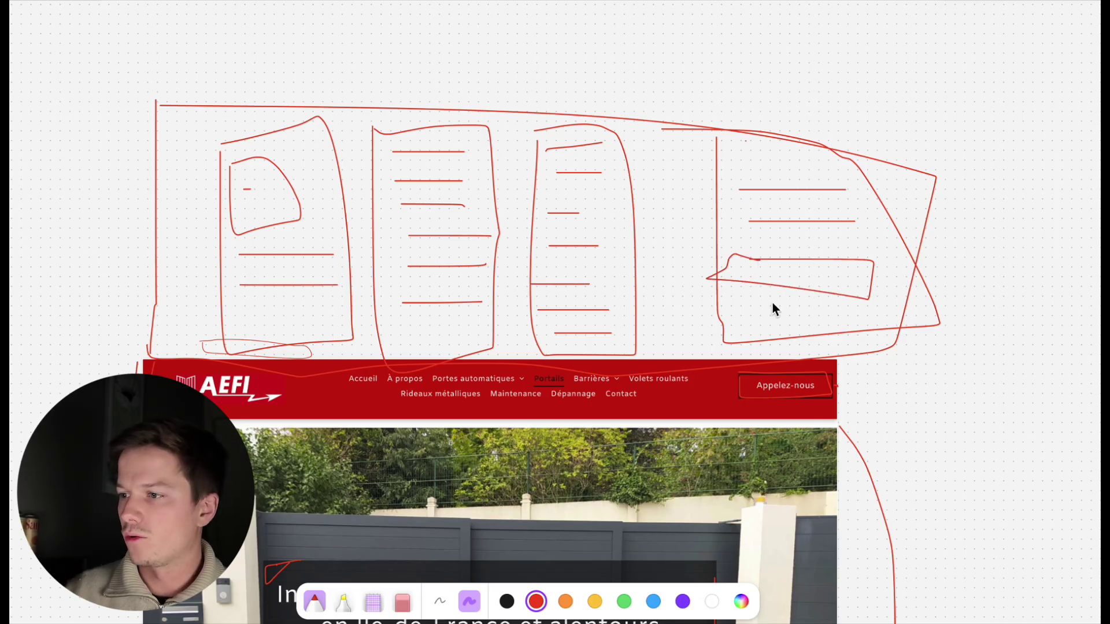
scroll(792, 372, "down", 20)
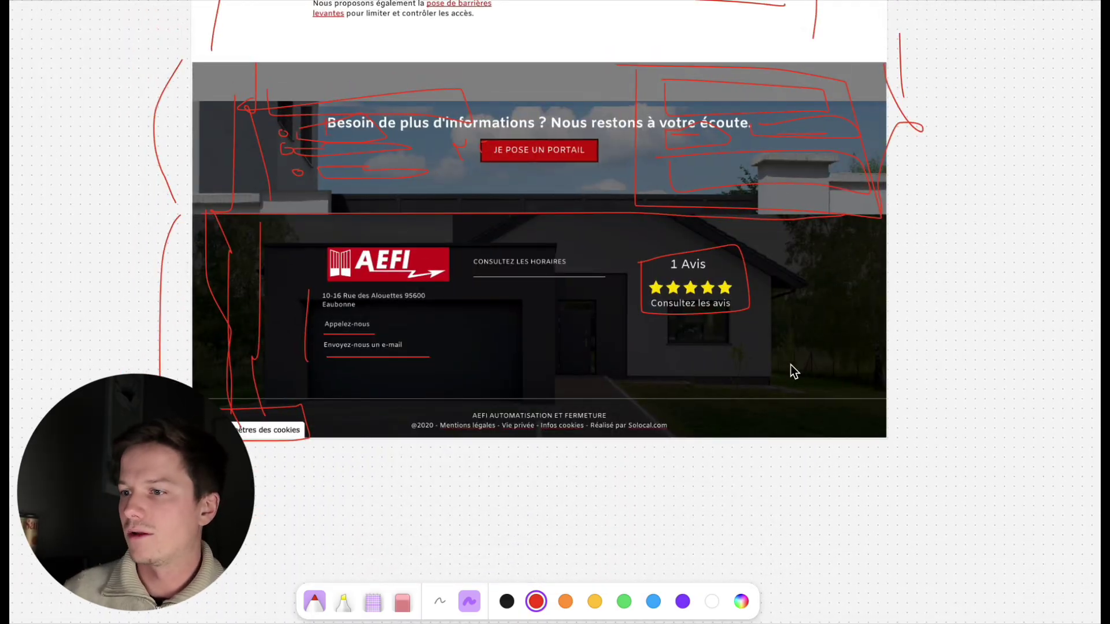
scroll(793, 372, "up", 15)
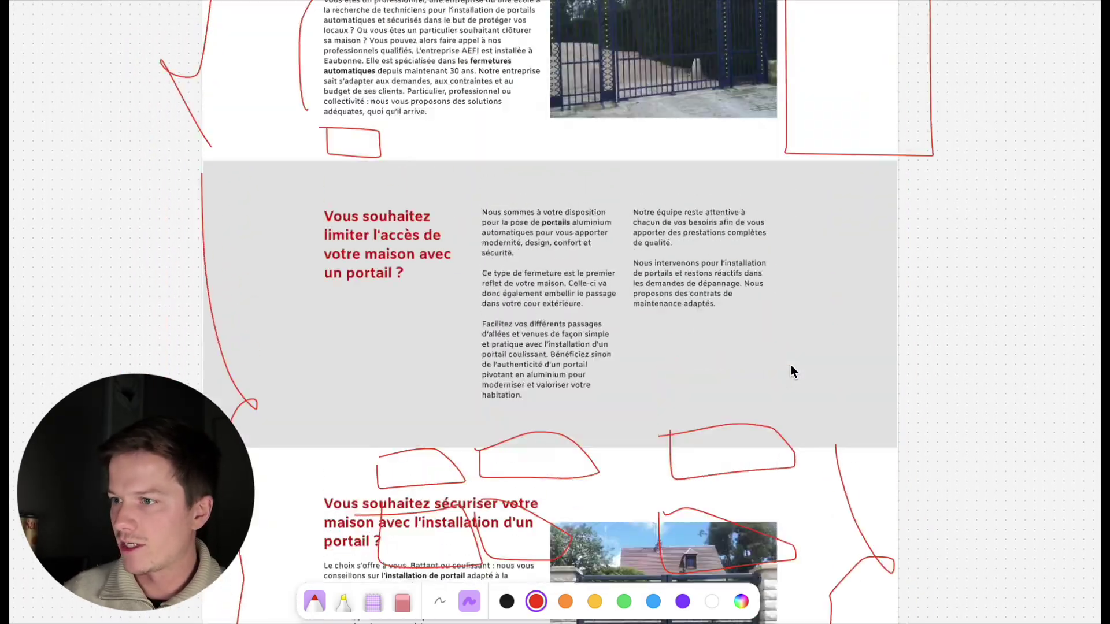
scroll(792, 372, "up", 4)
scroll(792, 372, "down", 20)
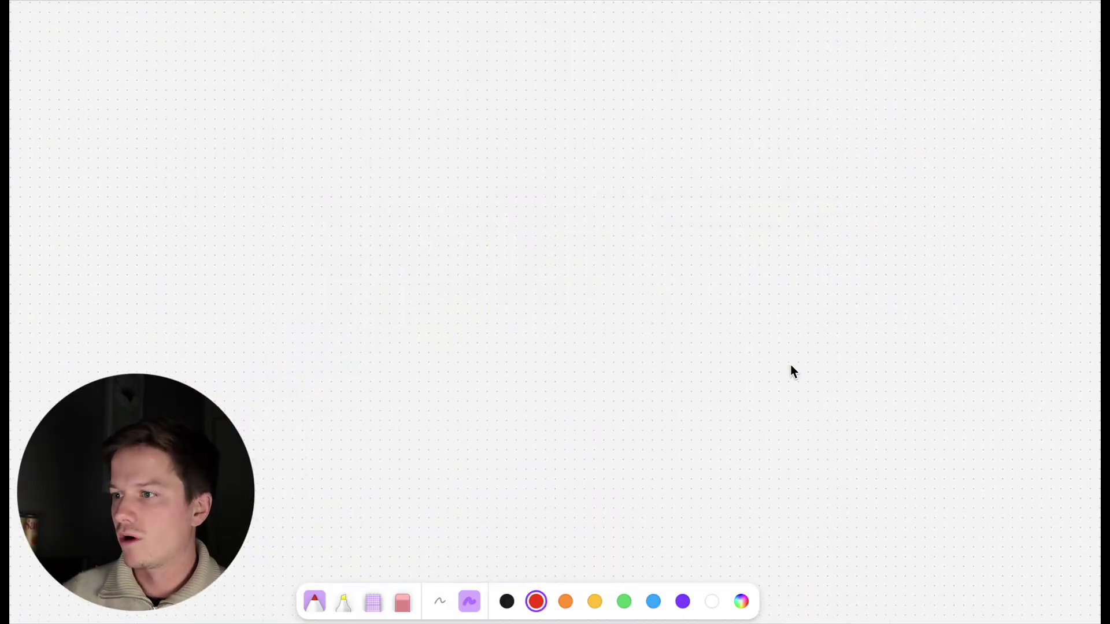
Step: Review the red annotations across the whole page screenshot, from the header and hero image through the content sections to the footer
scroll(792, 372, "up", 1)
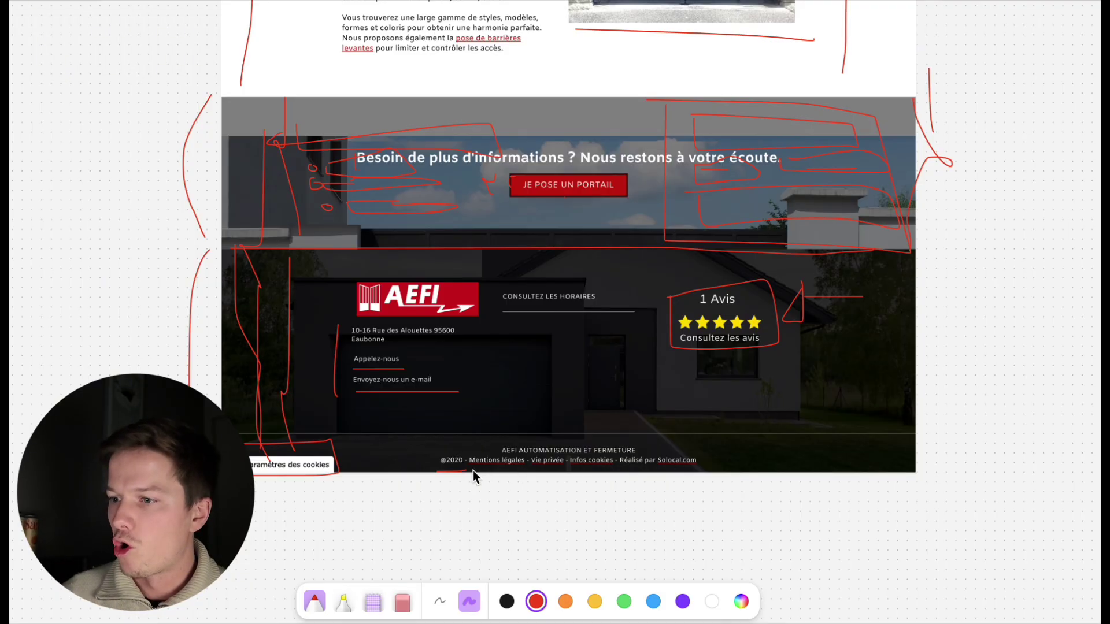
scroll(473, 477, "up", 20)
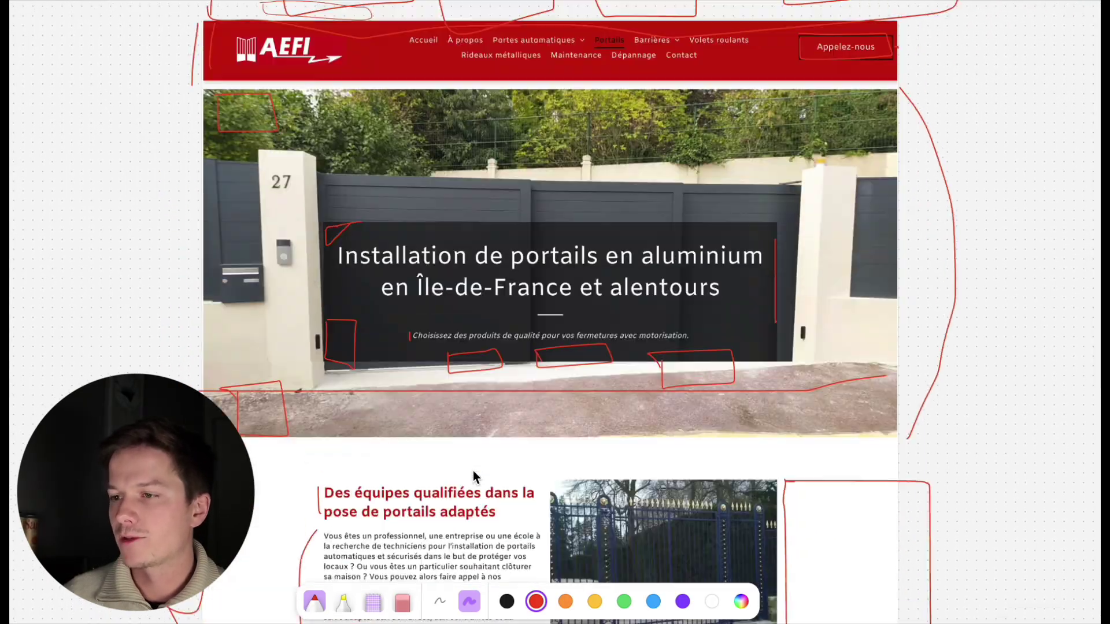
scroll(473, 472, "up", 1)
scroll(277, 440, "down", 20)
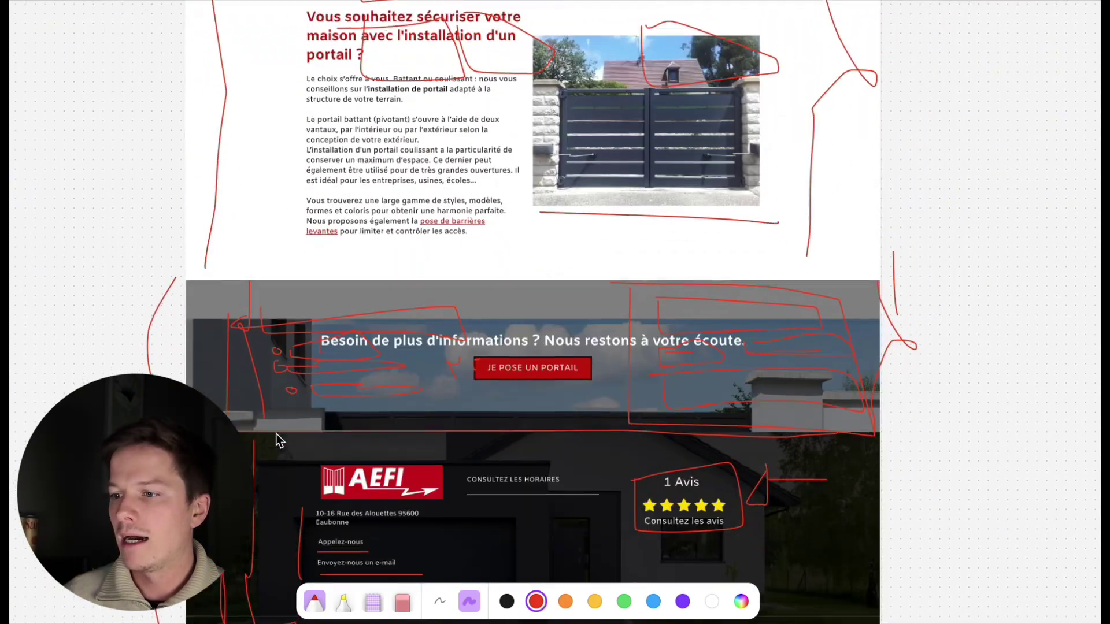
scroll(277, 441, "up", 10)
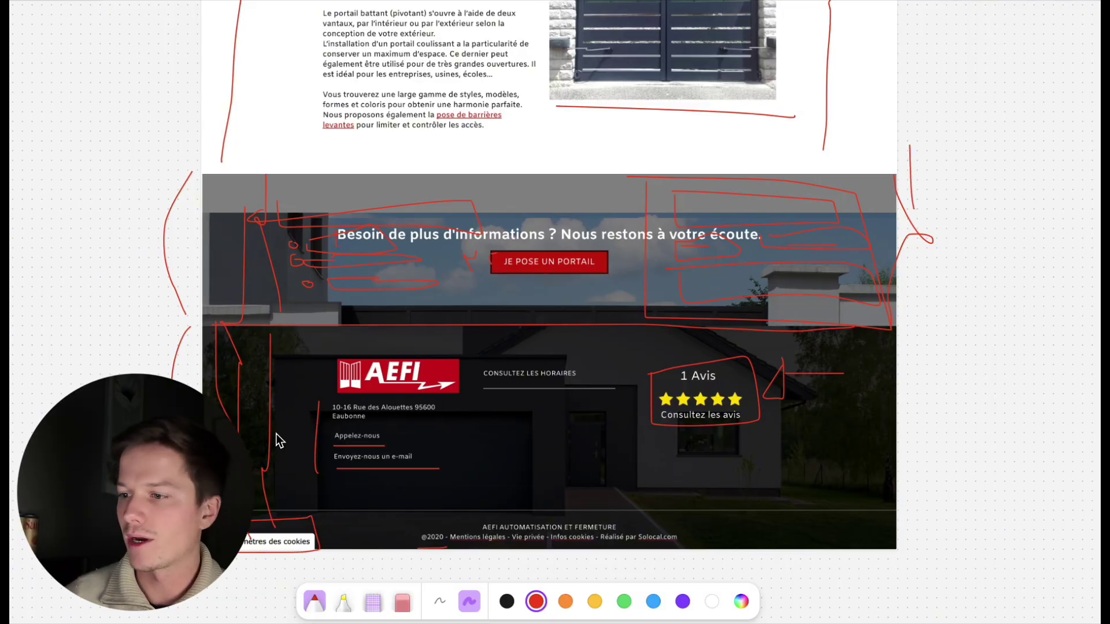
scroll(334, 469, "up", 10)
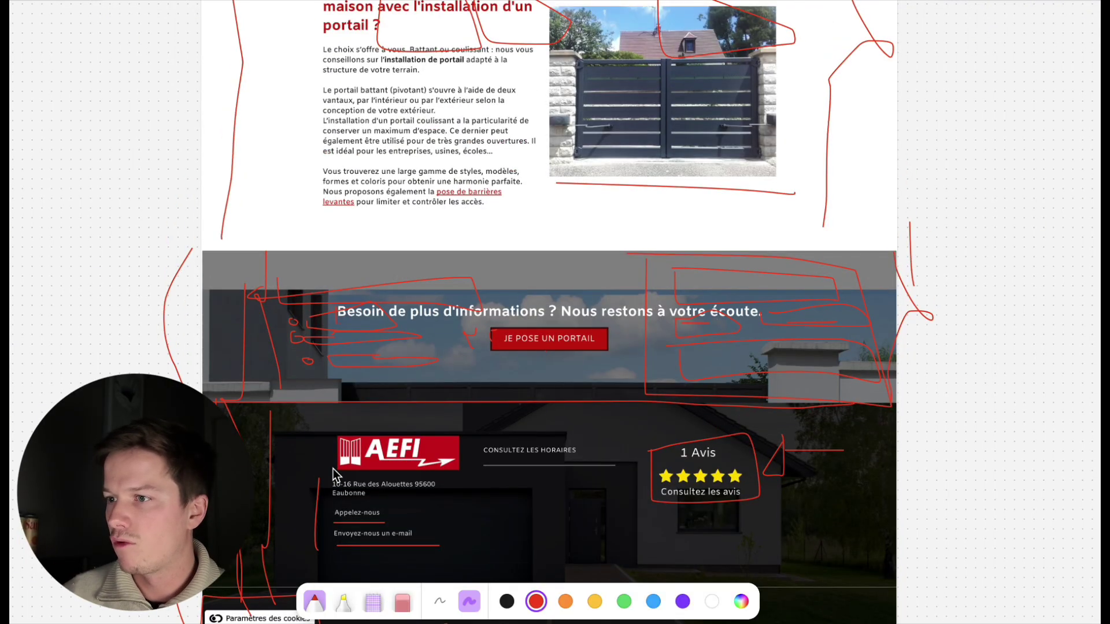
scroll(333, 469, "up", 2)
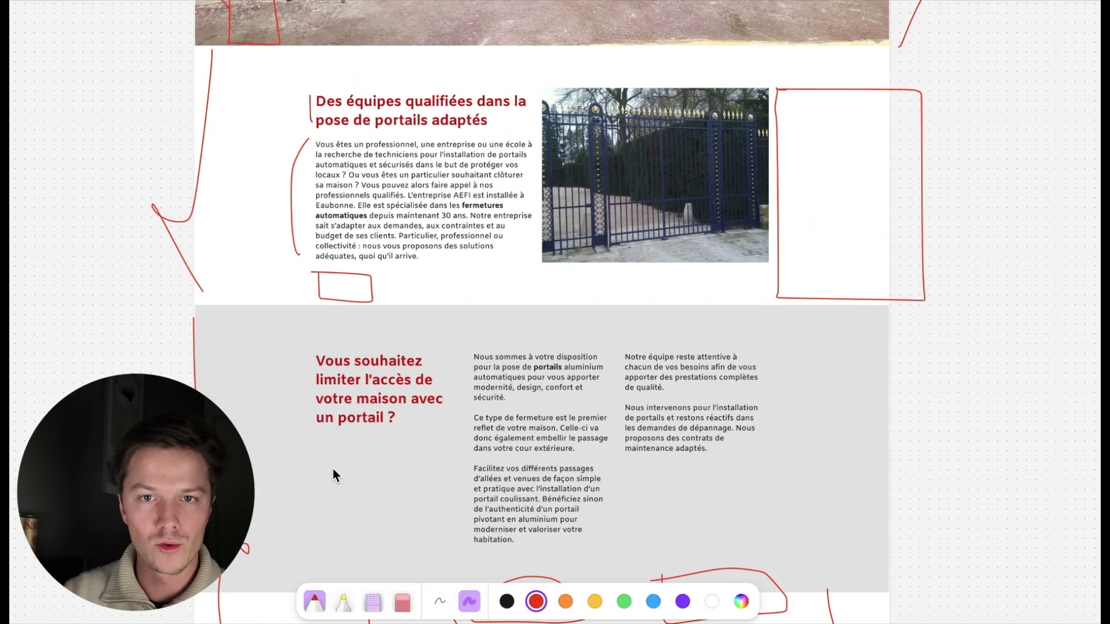
scroll(333, 470, "down", 15)
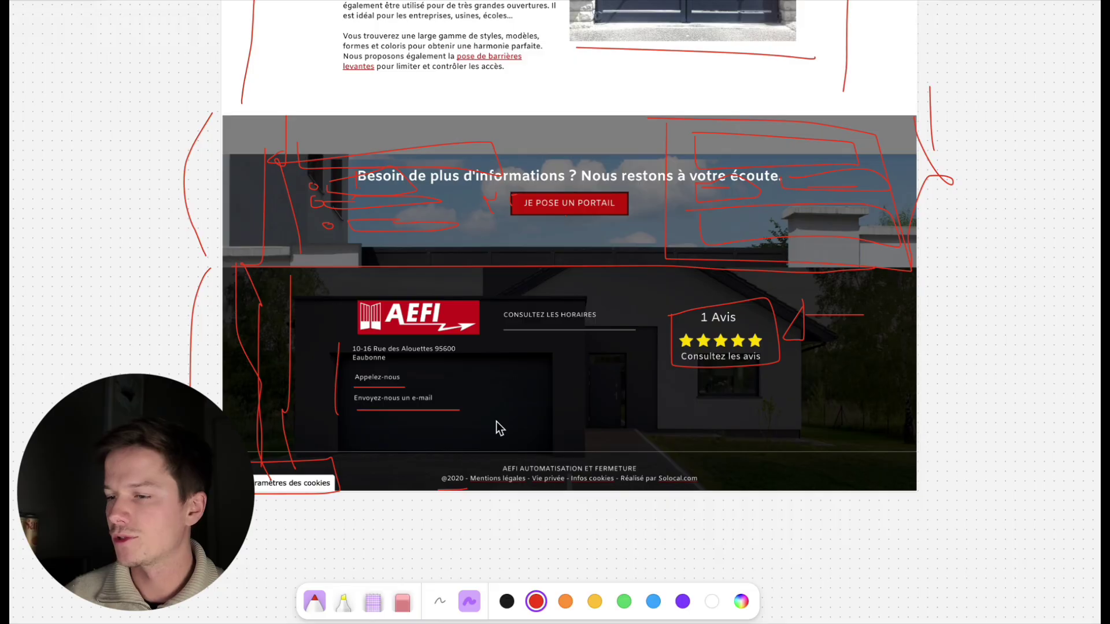
Step: Draw a short red line down from each of the first two small boxes along the hero text panel's lower edge
scroll(496, 421, "up", 20)
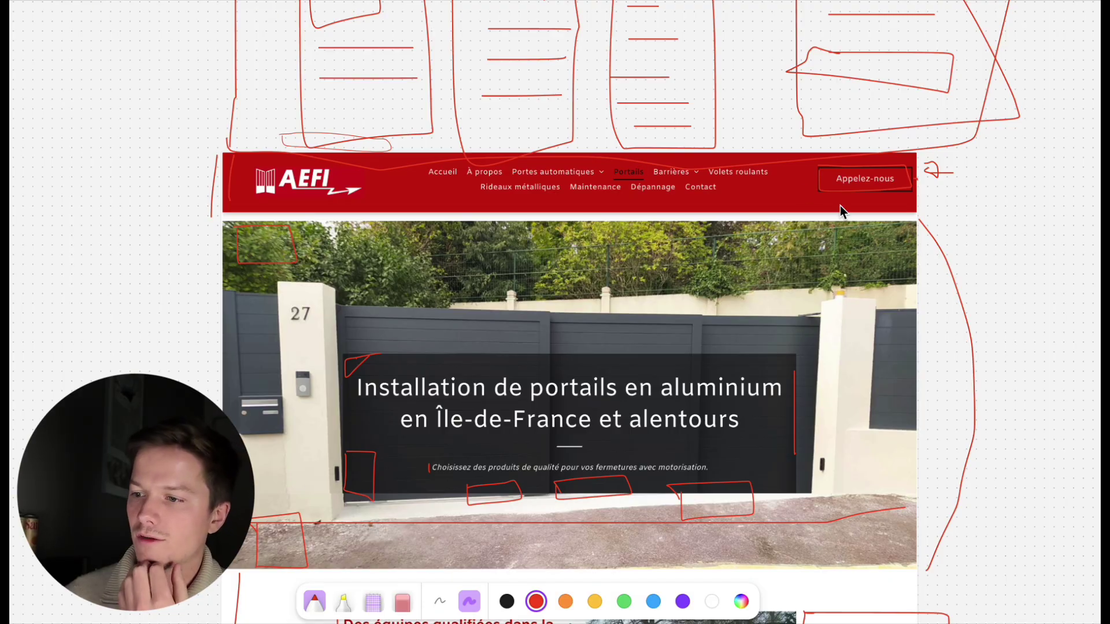
left_click_drag(485, 495, 511, 528)
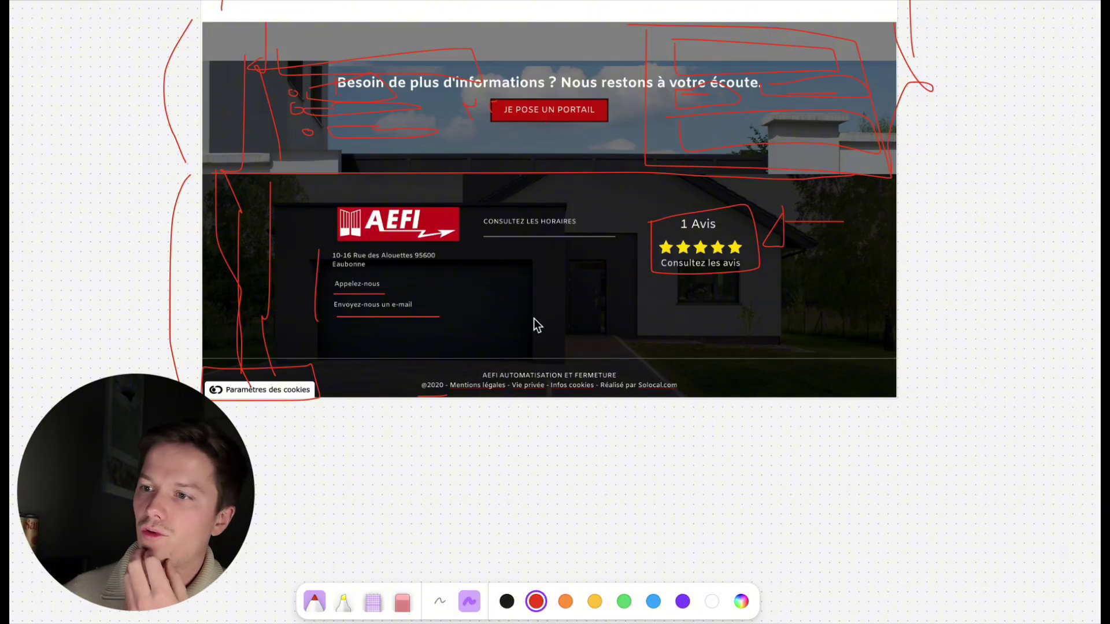
Step: Examine the annotated content sections, contact banner and footer once more, then the markings around the header and hero image
scroll(534, 319, "up", 10)
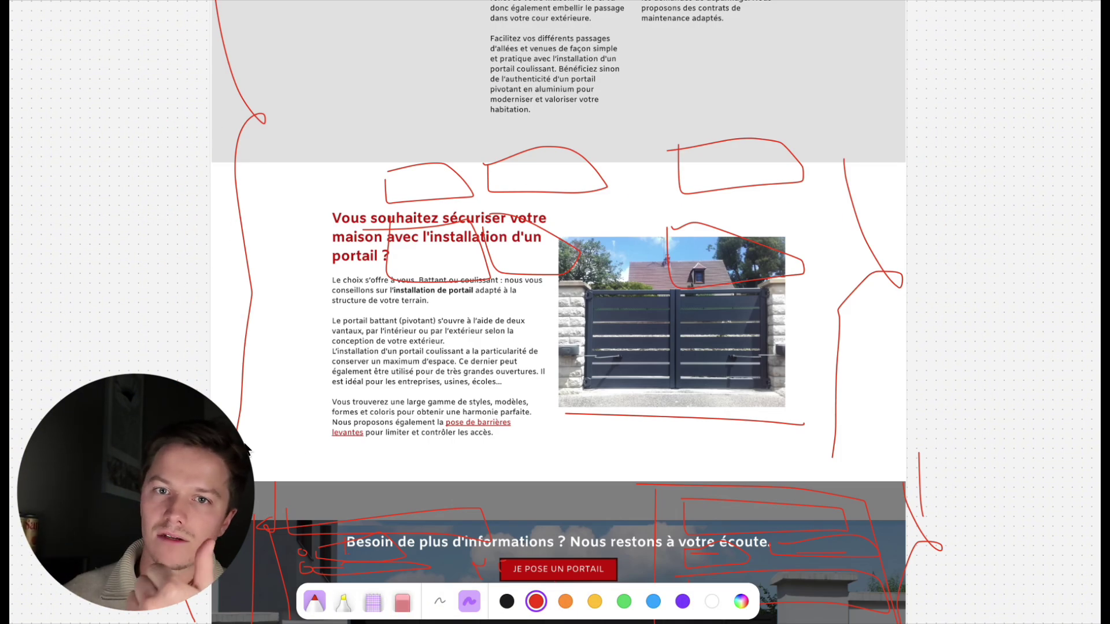
scroll(266, 492, "down", 8)
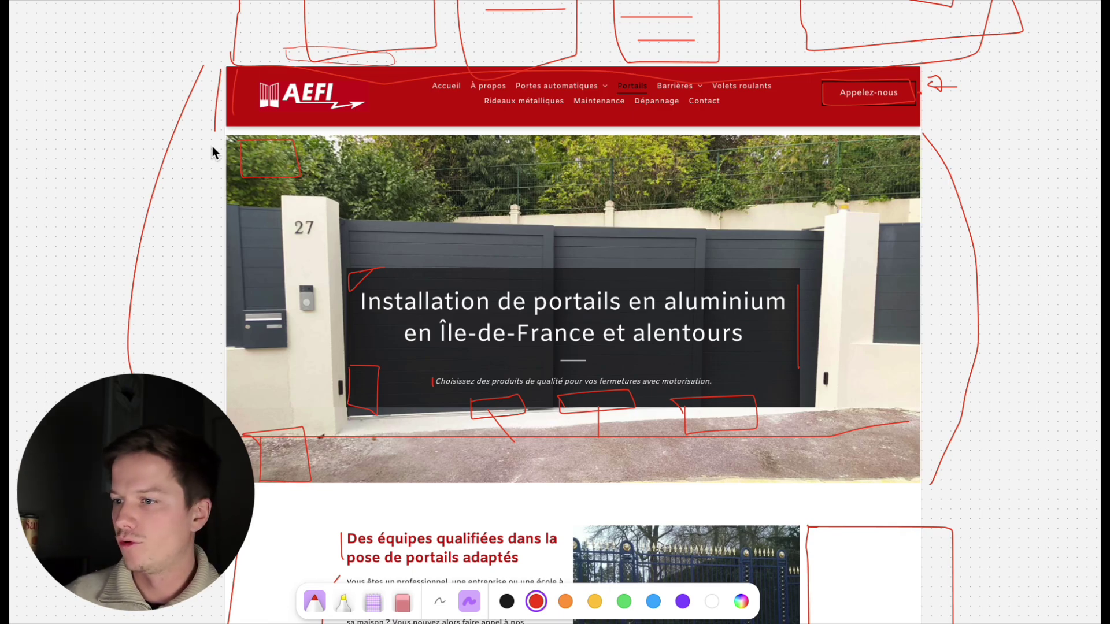
scroll(213, 147, "down", 15)
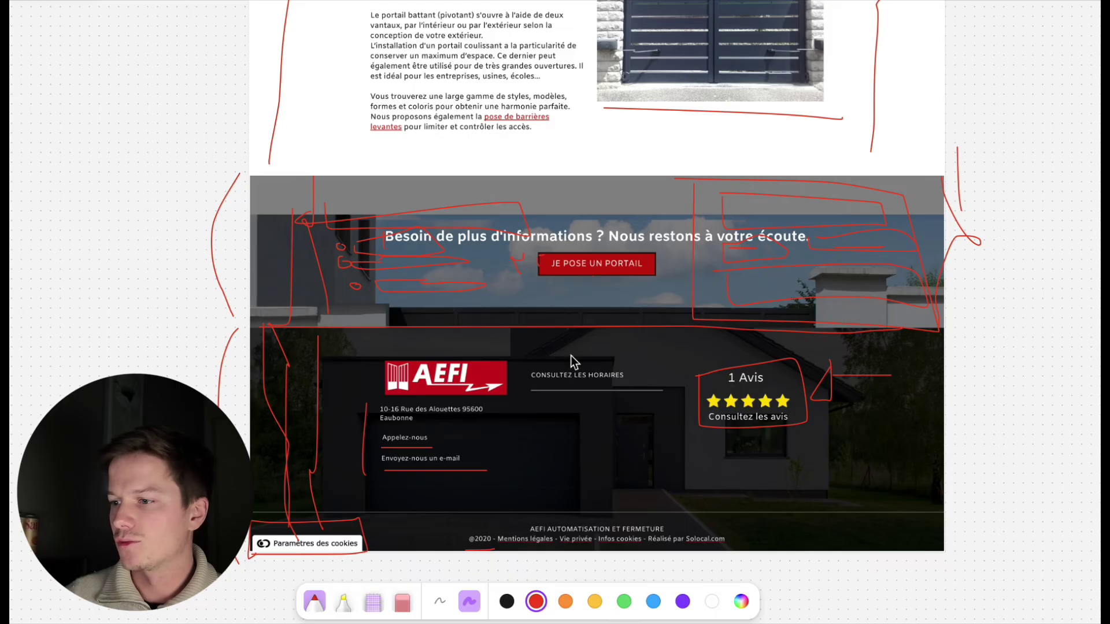
scroll(576, 483, "up", 10)
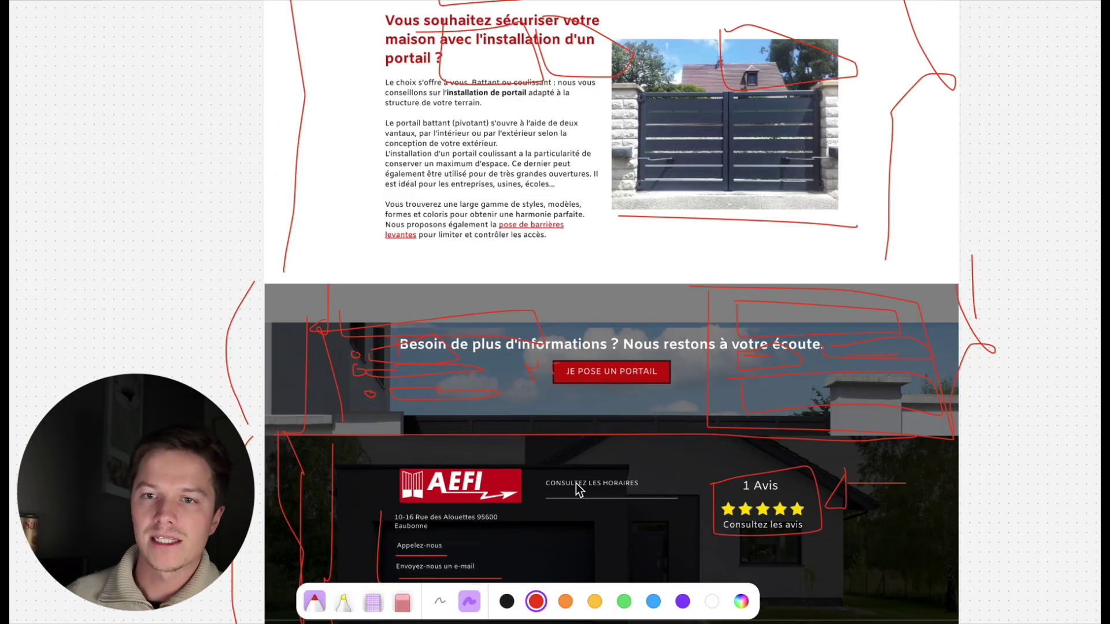
scroll(577, 490, "up", 4)
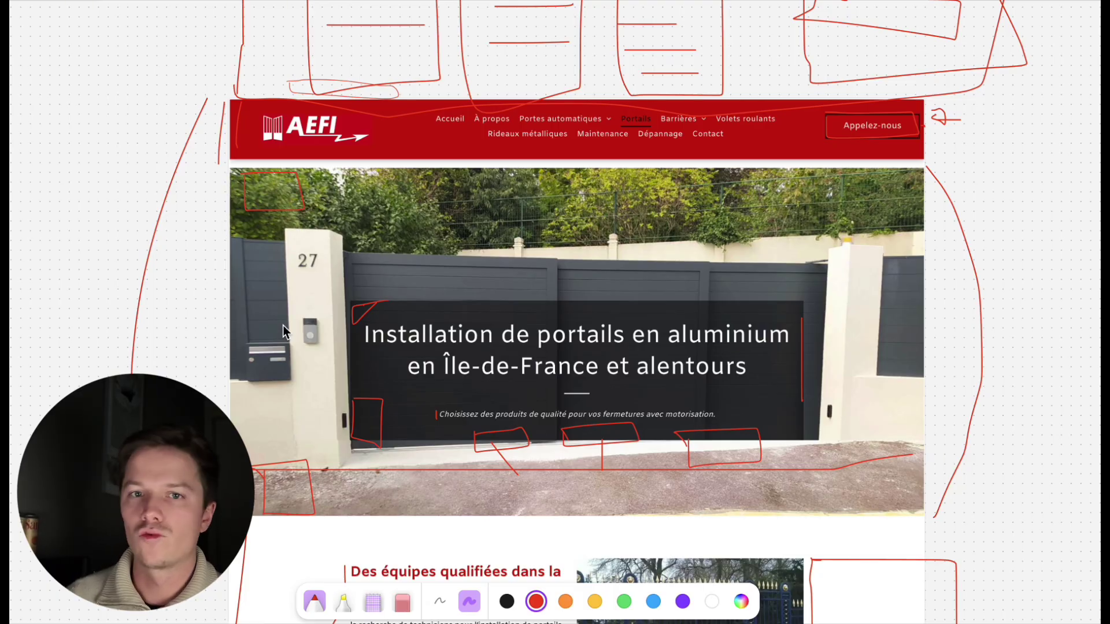
scroll(282, 325, "right", 3)
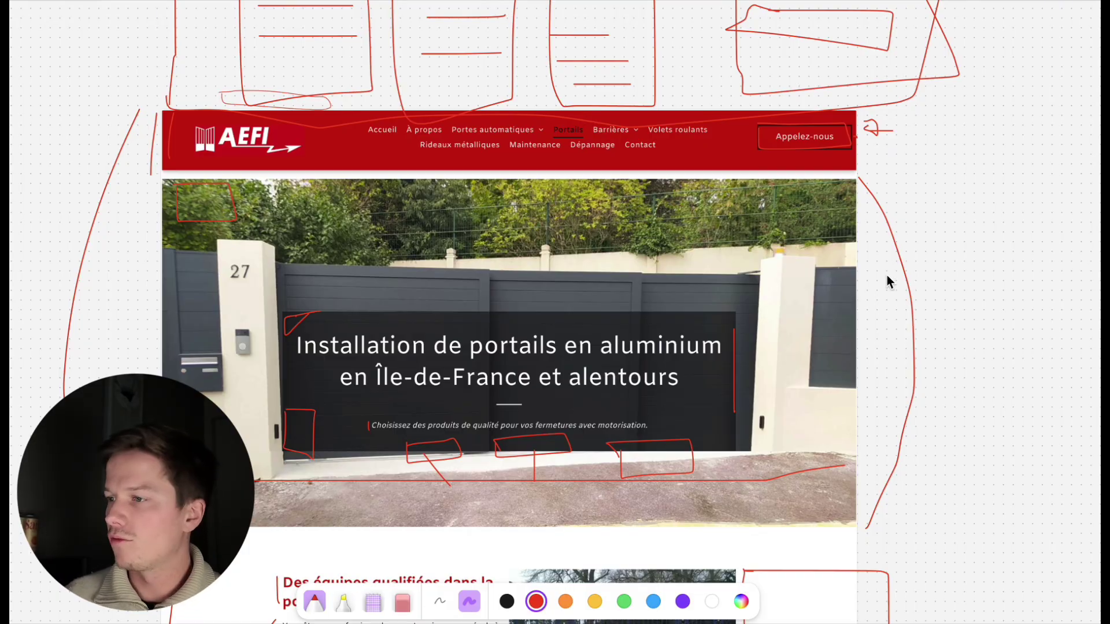
scroll(888, 278, "down", 5)
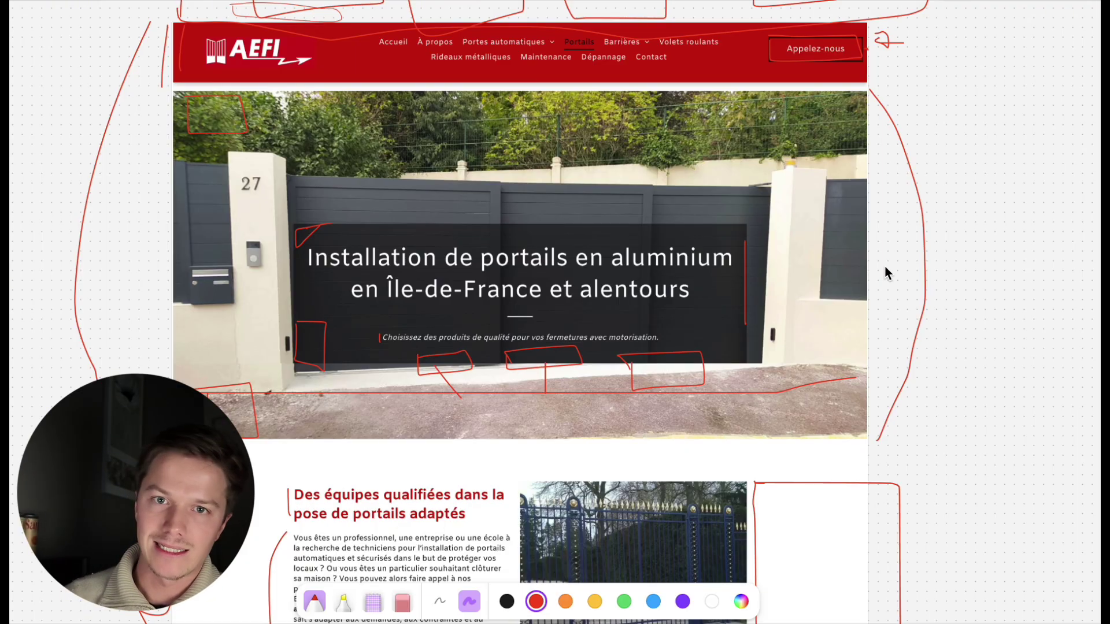
scroll(900, 330, "down", 5)
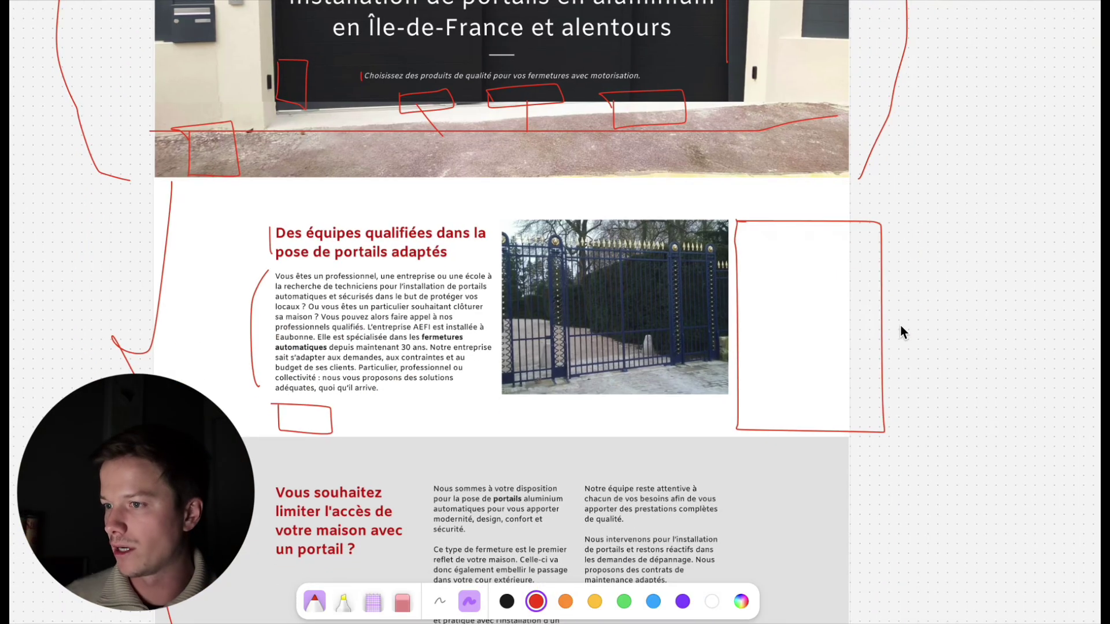
scroll(903, 332, "up", 6)
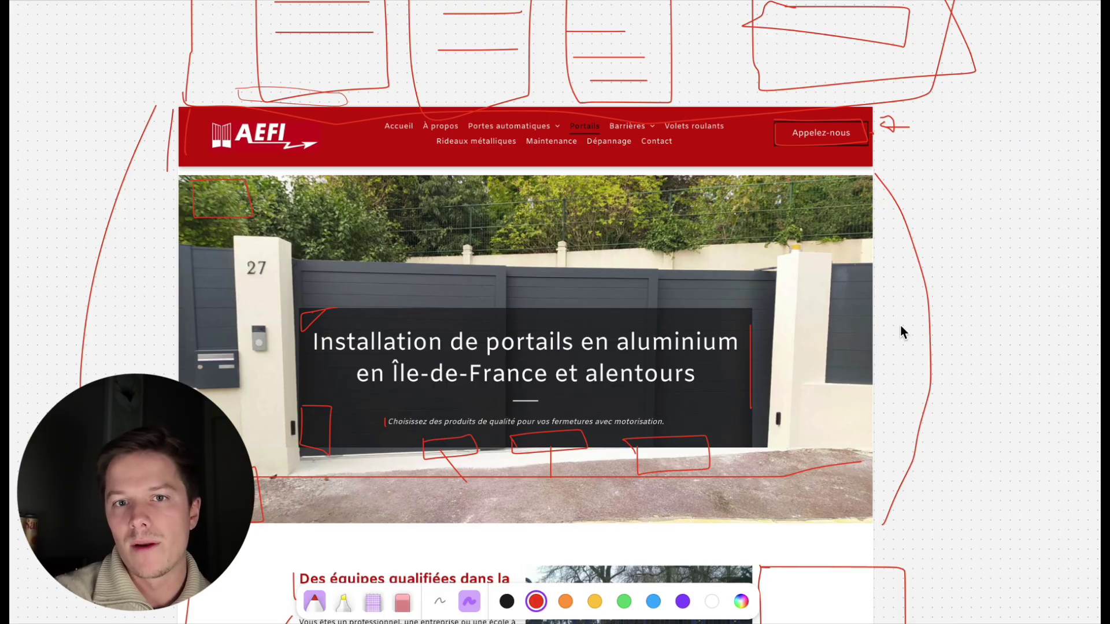
scroll(904, 333, "down", 2)
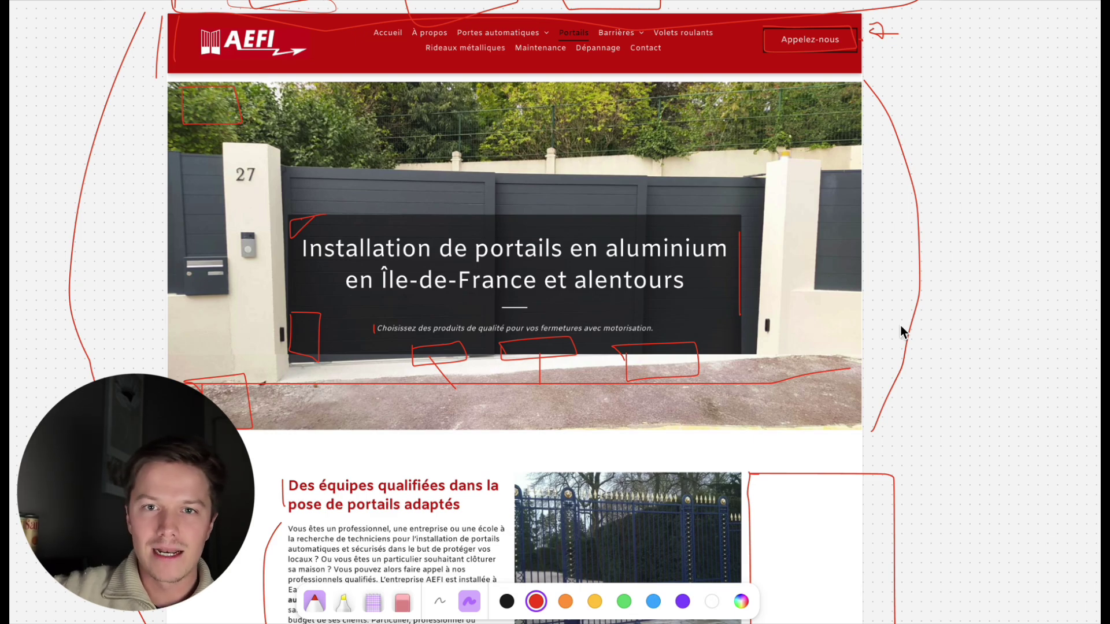